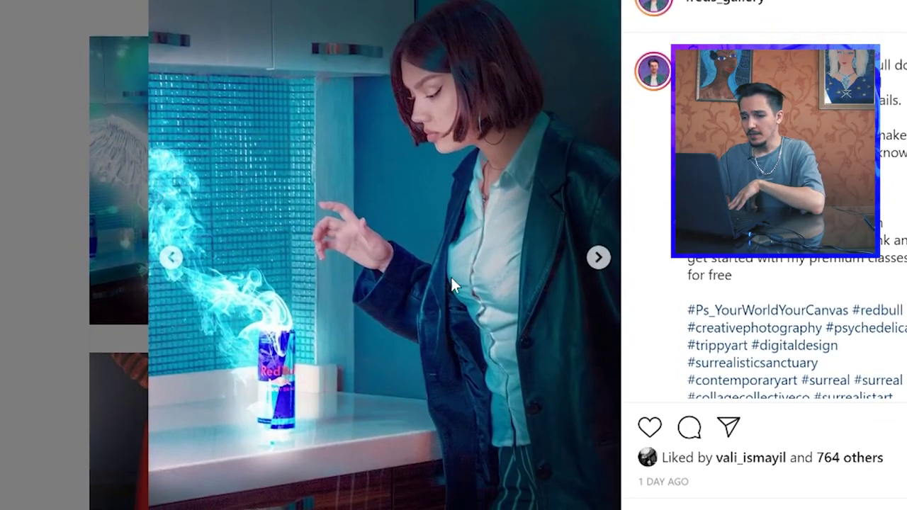
Look through the Red Bull artwork images in the Instagram carousel post.
left_click(600, 247)
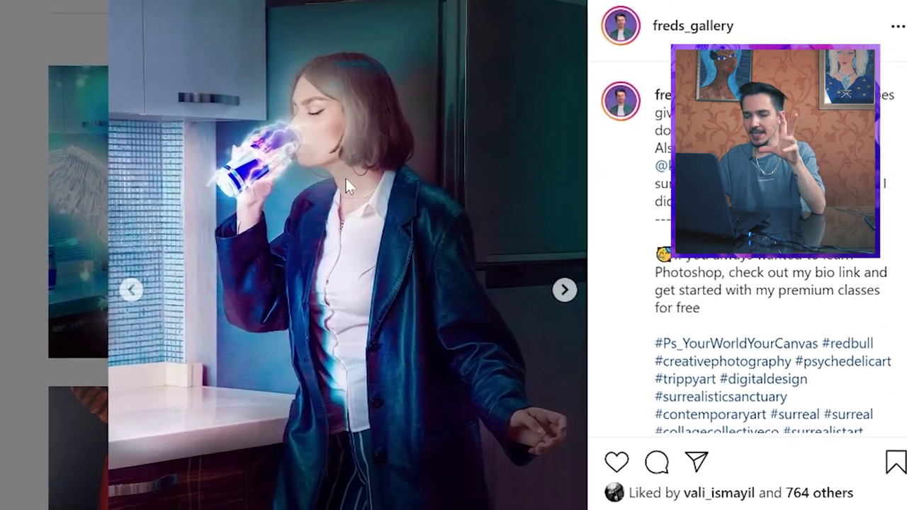
left_click(595, 311)
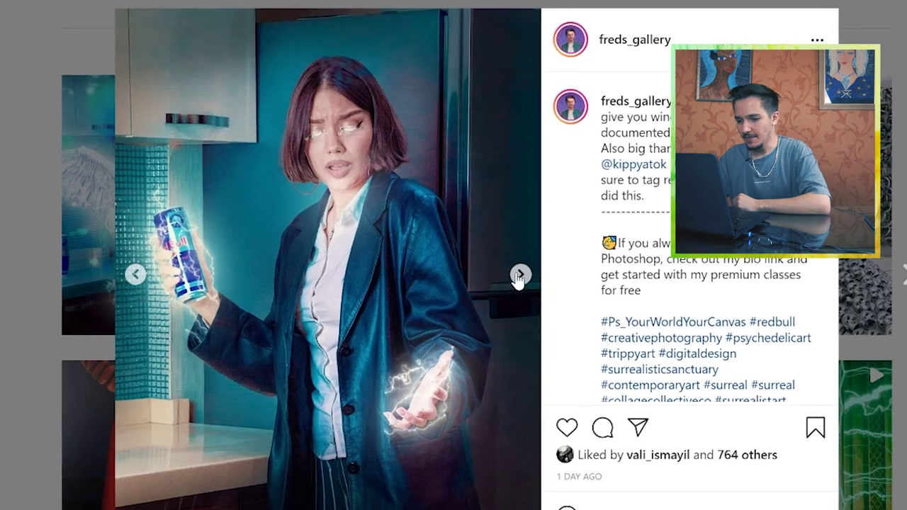
left_click(520, 275)
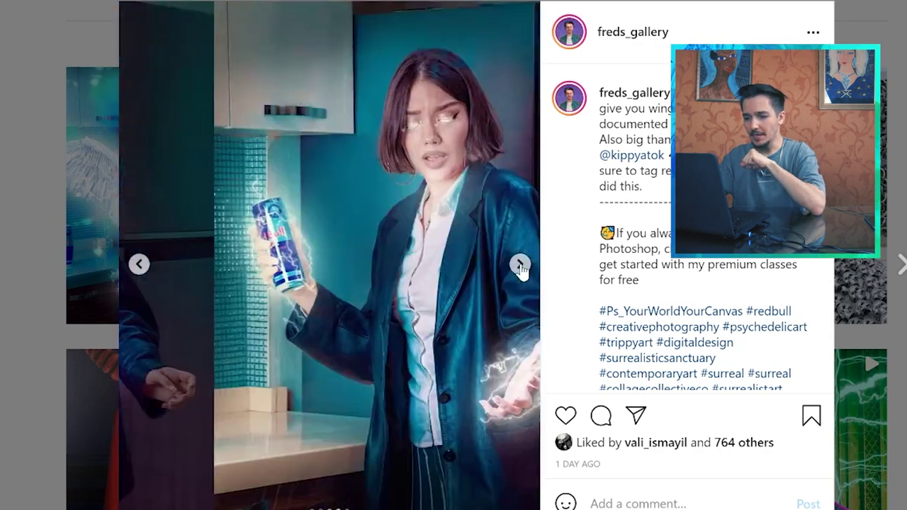
left_click(520, 265)
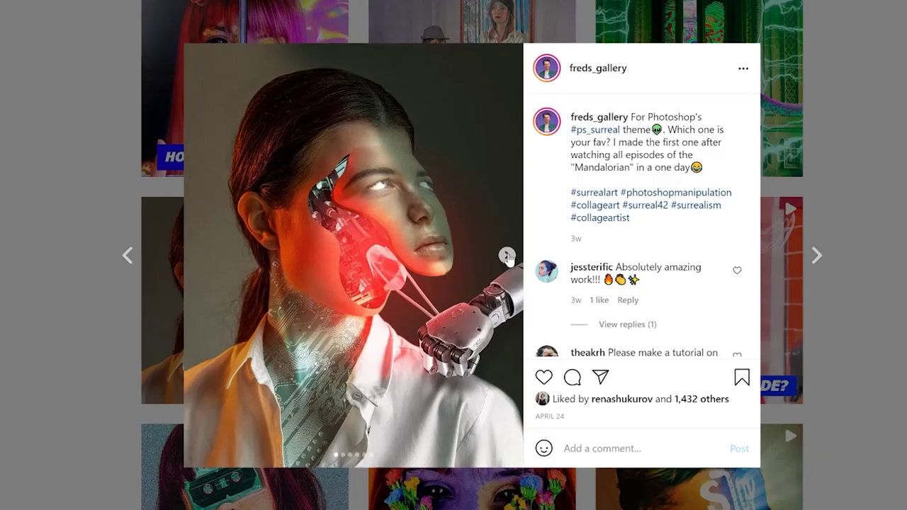
Look through the surreal artworks in the #ps_surreal Instagram carousel post.
left_click(509, 259)
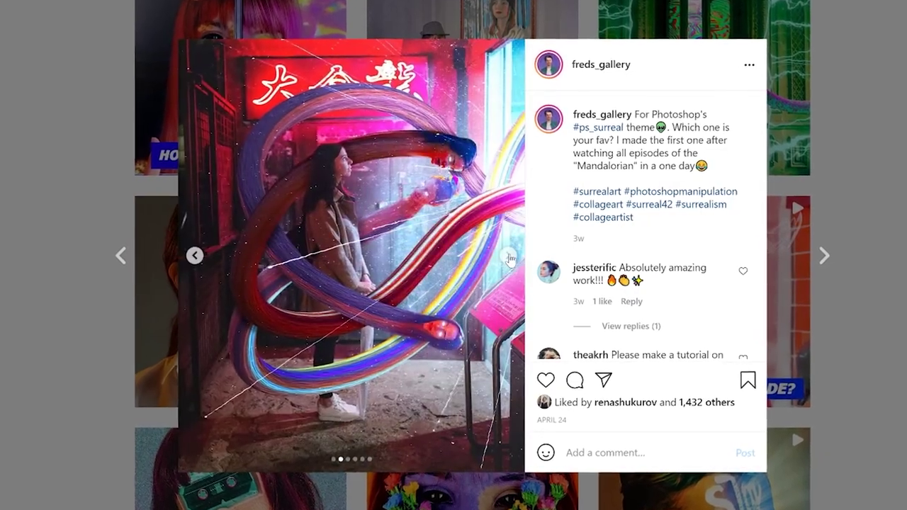
left_click(509, 259)
left_click(510, 258)
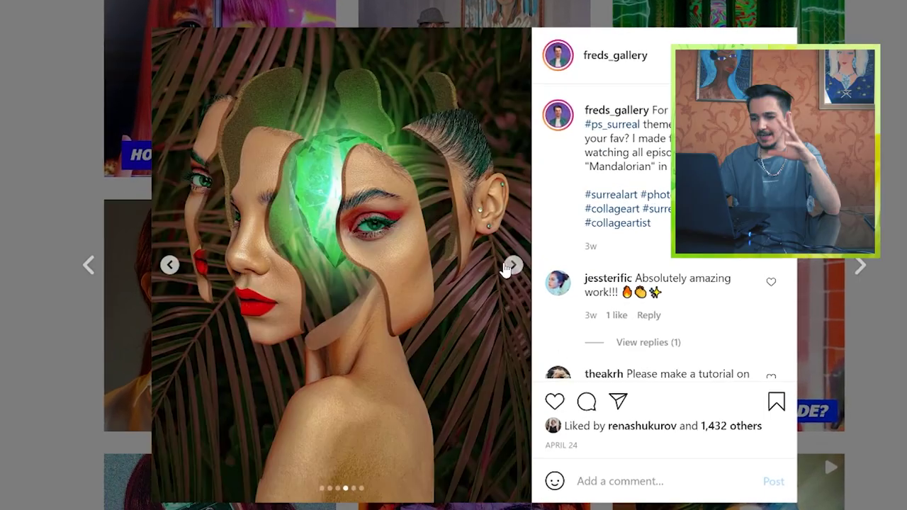
left_click(512, 266)
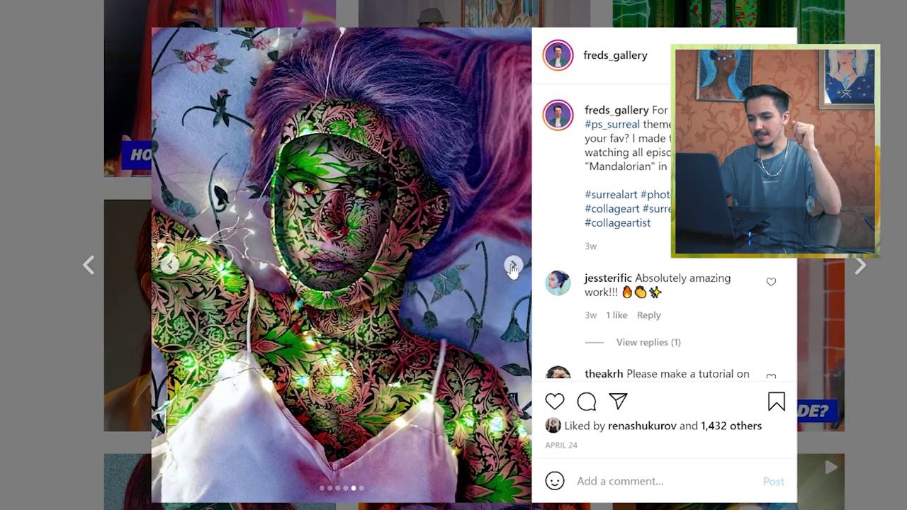
left_click(511, 262)
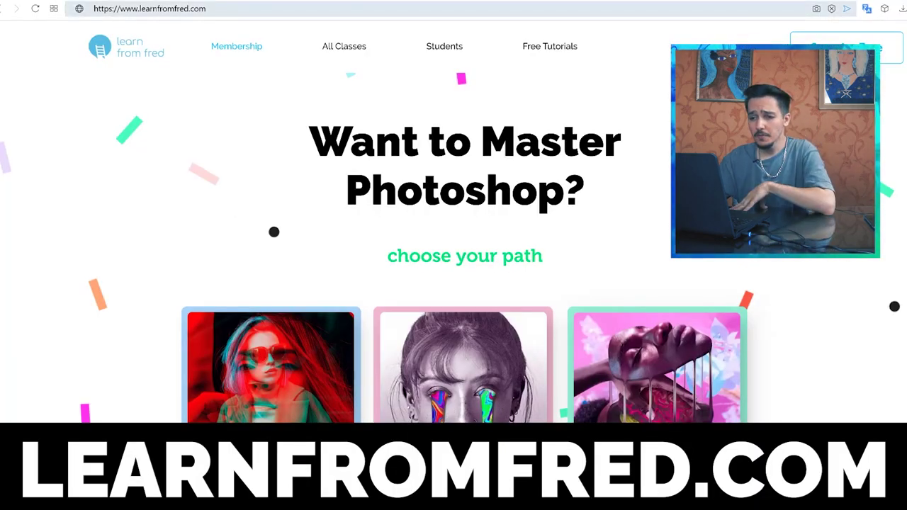
Review the free-trial membership offer on learnfromfred.com and browse the courses on its All Classes page.
left_click(149, 9)
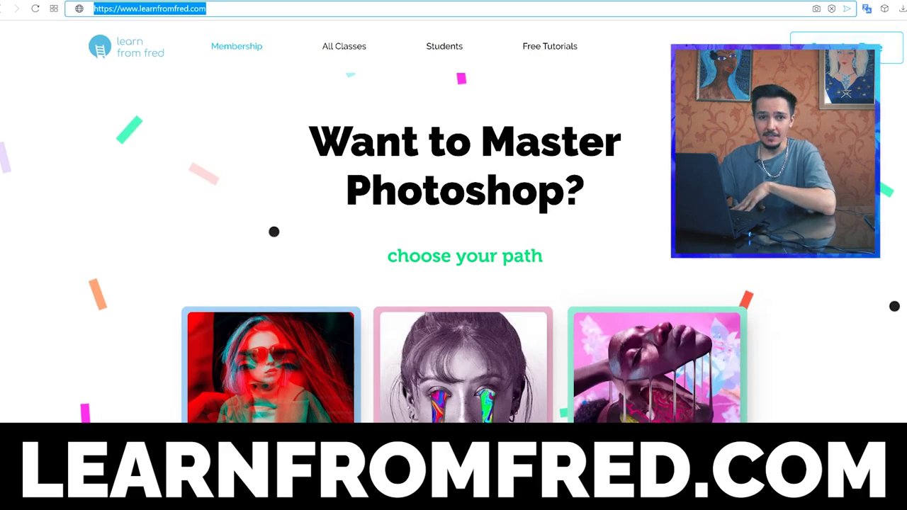
scroll(464, 261, "down", 10)
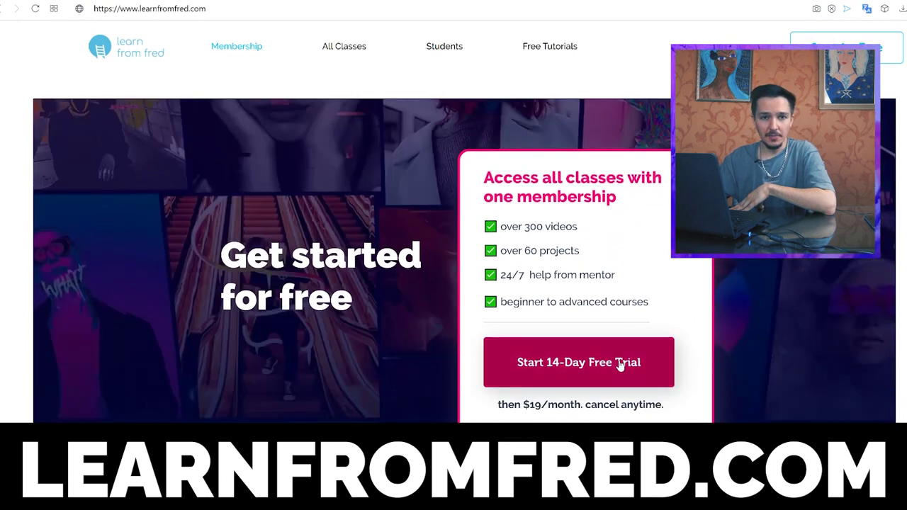
right_click(347, 59)
left_click(361, 79)
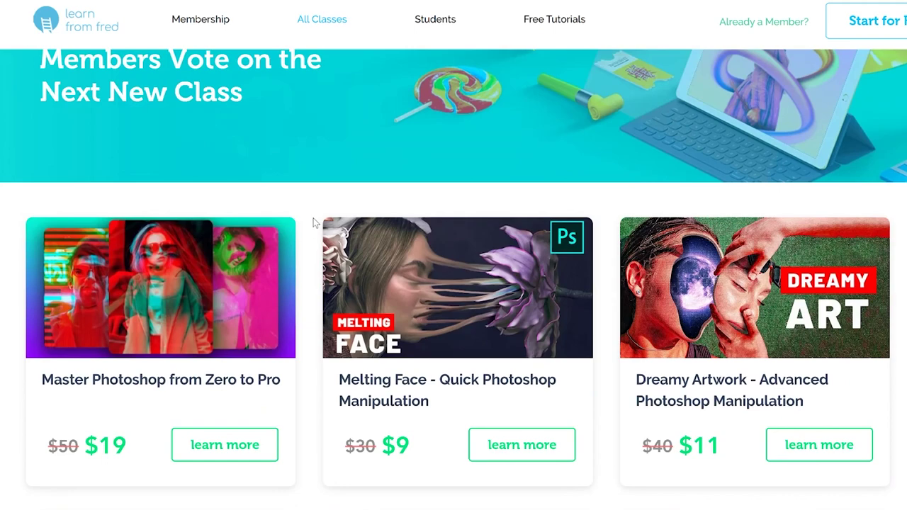
scroll(307, 217, "down", 5)
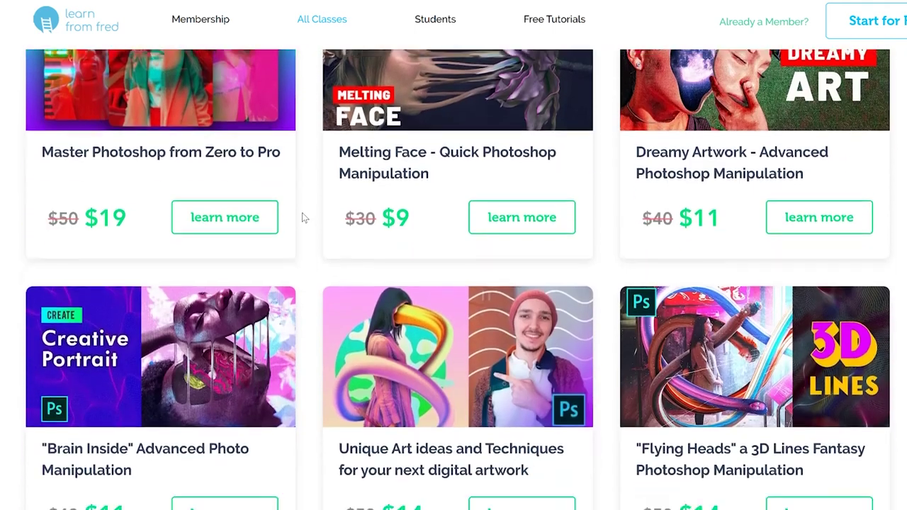
scroll(303, 218, "down", 3)
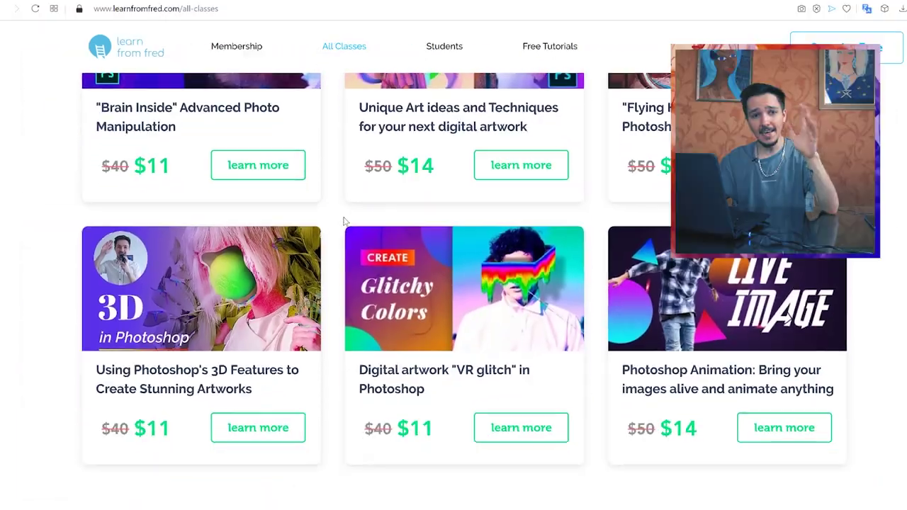
scroll(379, 352, "down", 1)
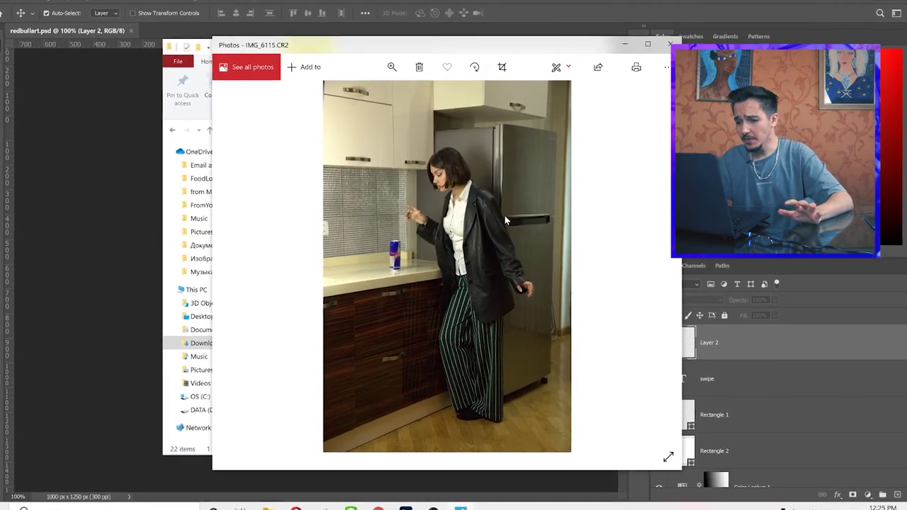
Examine the kitchen source photos, including IMG_6115.CR2 and IMG_6121.CR2, and the stock images in the Downloads folder.
scroll(416, 199, "up", 3)
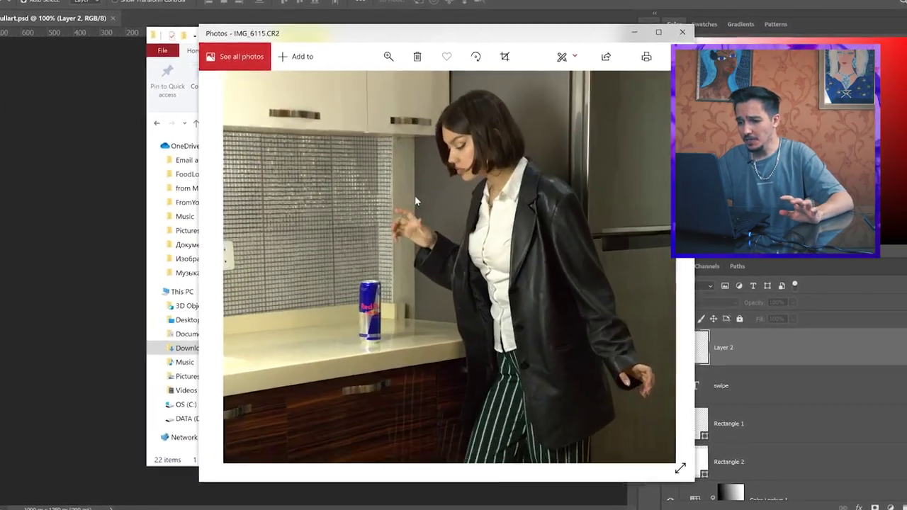
key("Right")
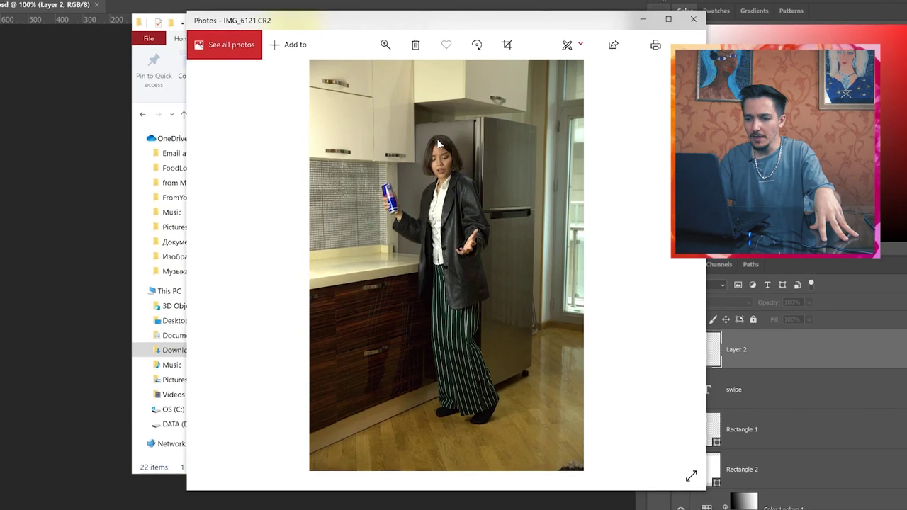
left_click(676, 263)
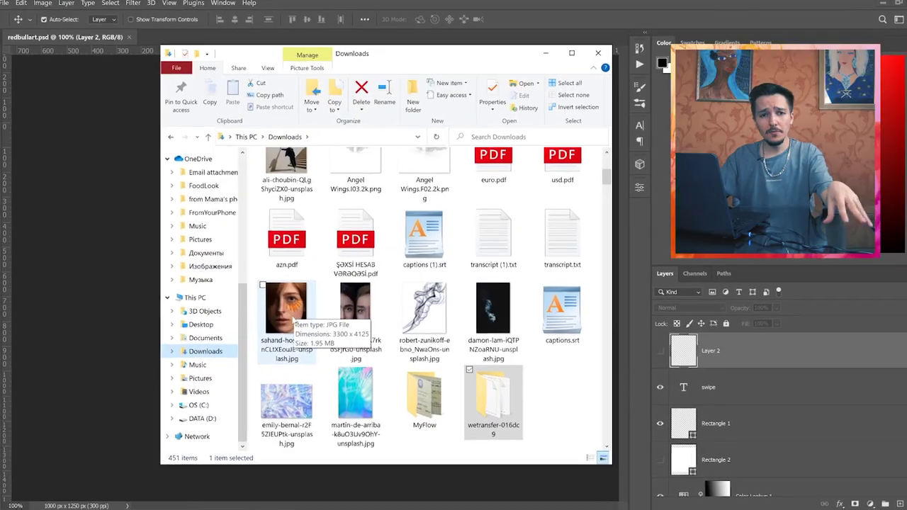
left_click(262, 337)
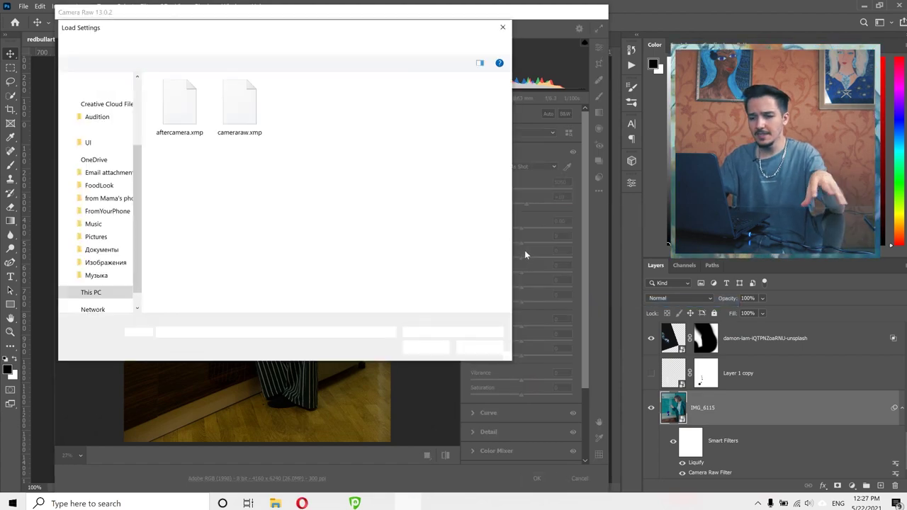
Load the cameraraw.xmp settings onto IMG_6115 in Camera Raw and inspect the jacket and hair in the before/after comparison.
double_click(239, 107)
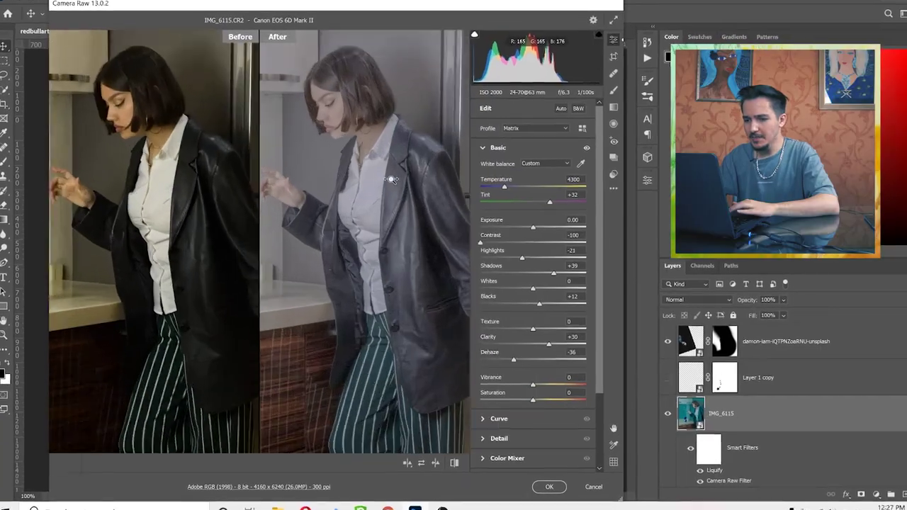
scroll(401, 126, "down", 3)
scroll(341, 94, "up", 4)
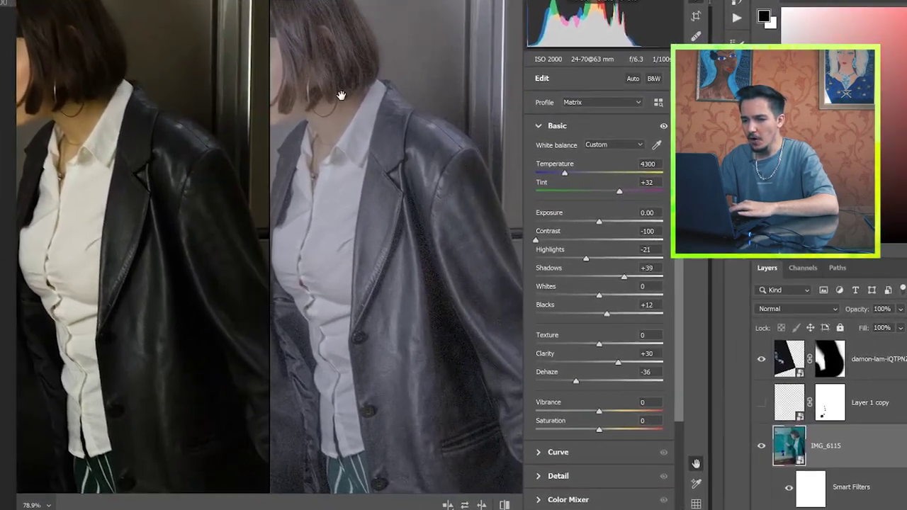
left_click_drag(341, 94, 421, 192)
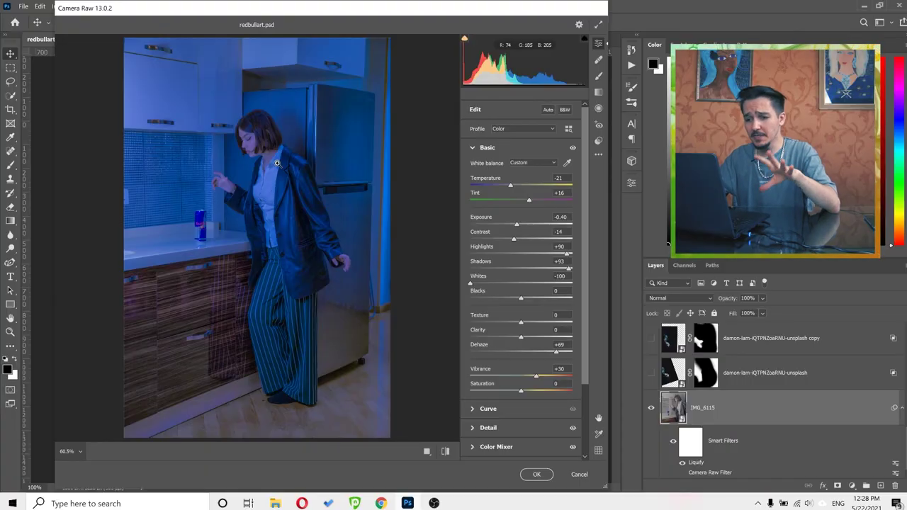
Tint the midtones blue with Color Grading in the Camera Raw Filter and apply the filter to IMG_6115.
mouse_move(277, 163)
left_mouse_down()
mouse_move(313, 163)
mouse_move(282, 157)
left_mouse_up()
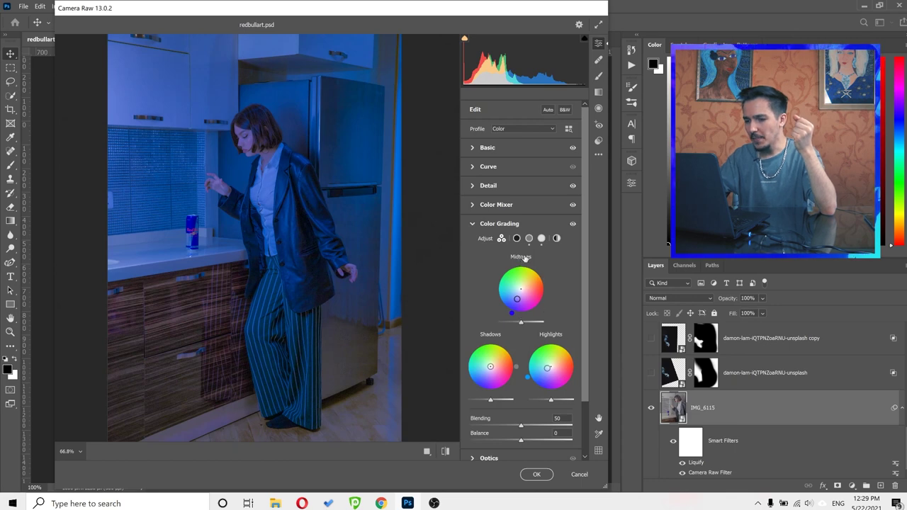
mouse_move(516, 301)
left_mouse_down()
mouse_move(501, 289)
mouse_move(539, 285)
mouse_move(517, 302)
left_mouse_up()
key("Return")
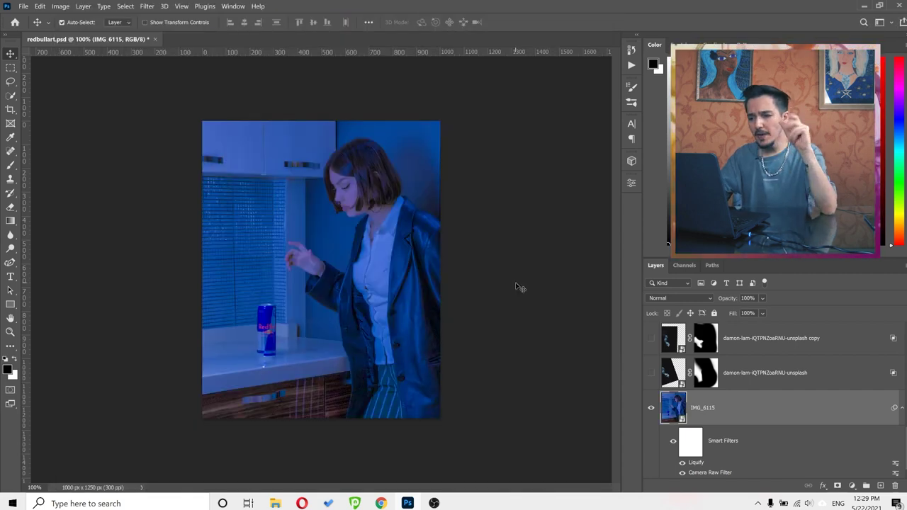
Preview several blend modes for the Camera Raw smart filter on IMG_6115 and set its mode to Pin Light at 100% opacity.
double_click(894, 476)
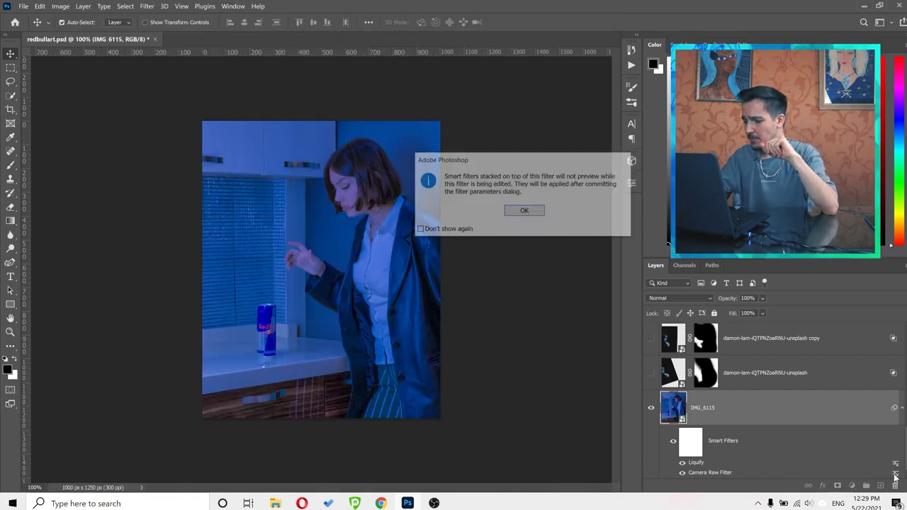
left_click(527, 212)
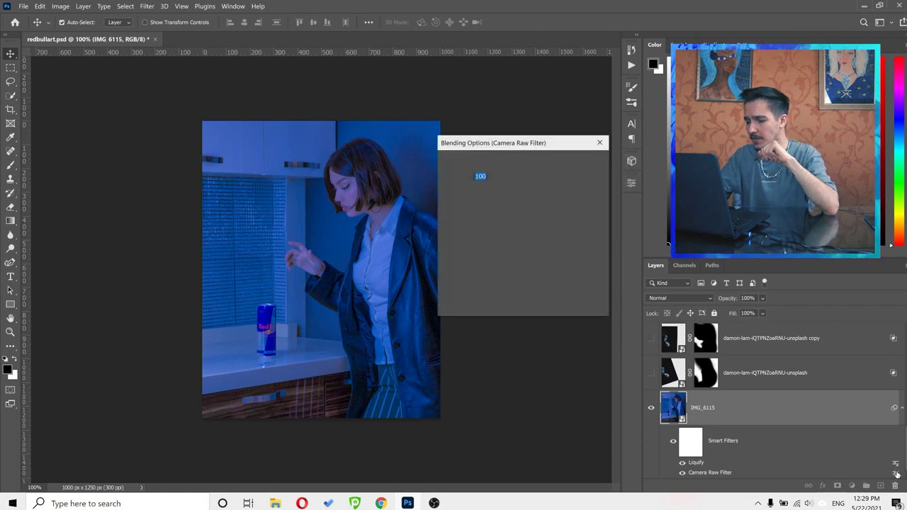
left_click_drag(516, 145, 530, 106)
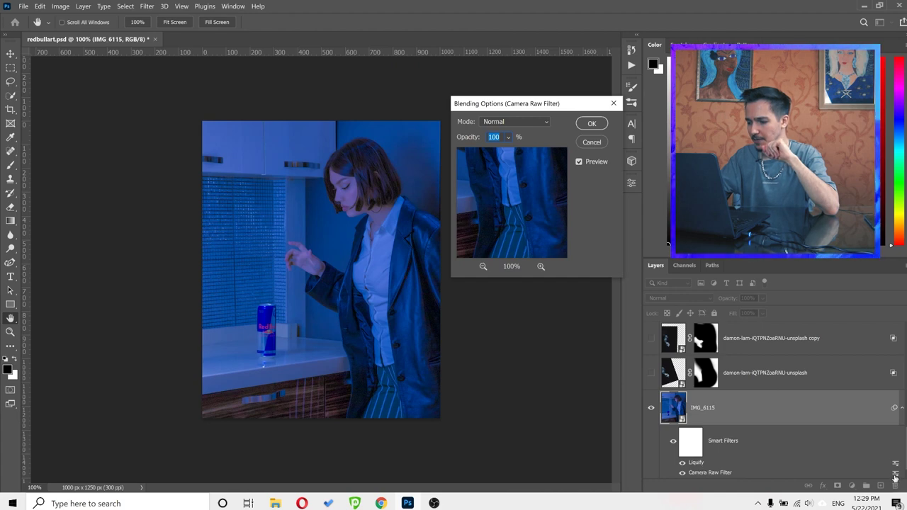
left_click(506, 126)
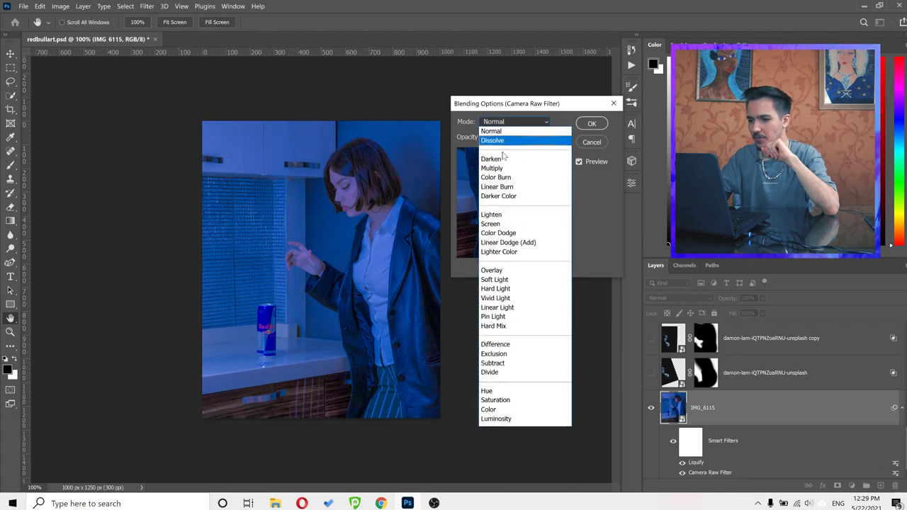
left_click(501, 157)
key("Down")
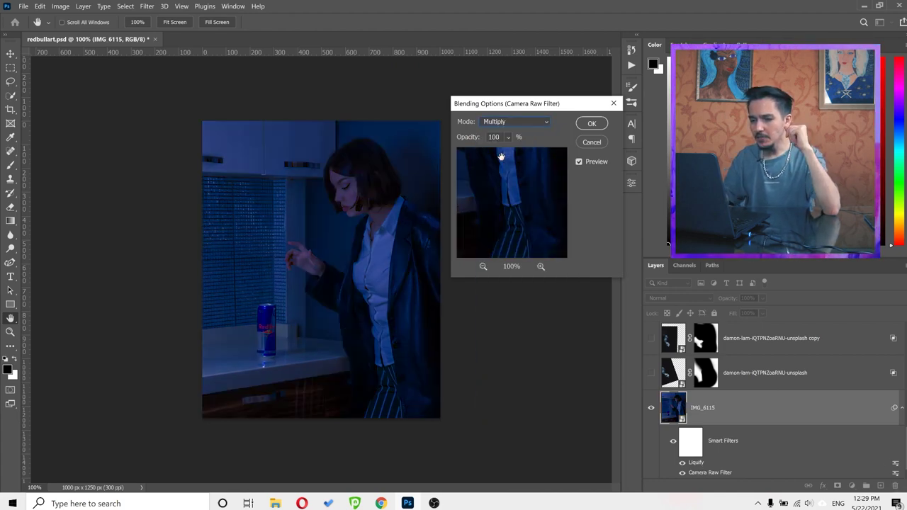
key("Down")
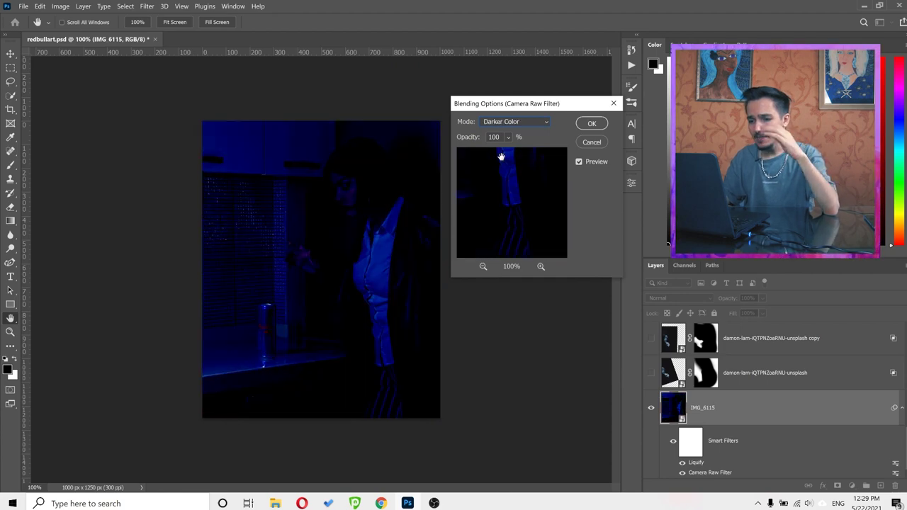
key("Down")
key("Down")
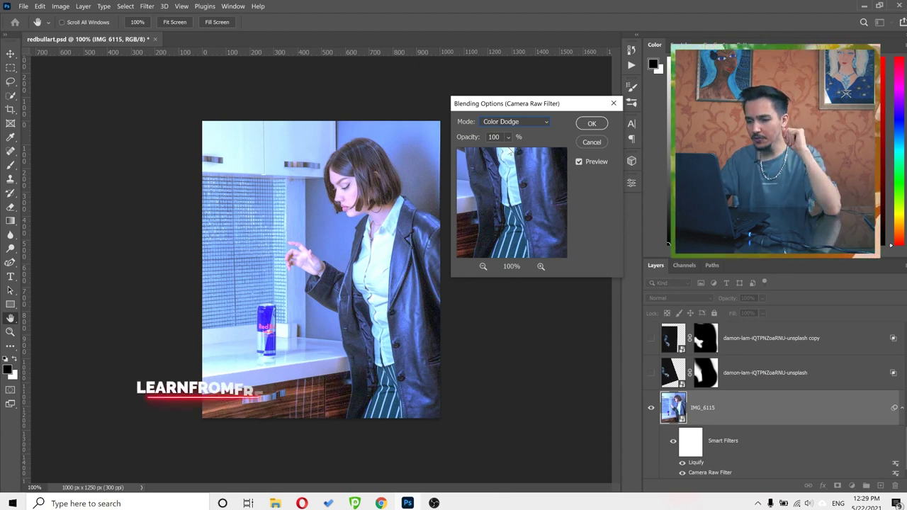
left_click(507, 125)
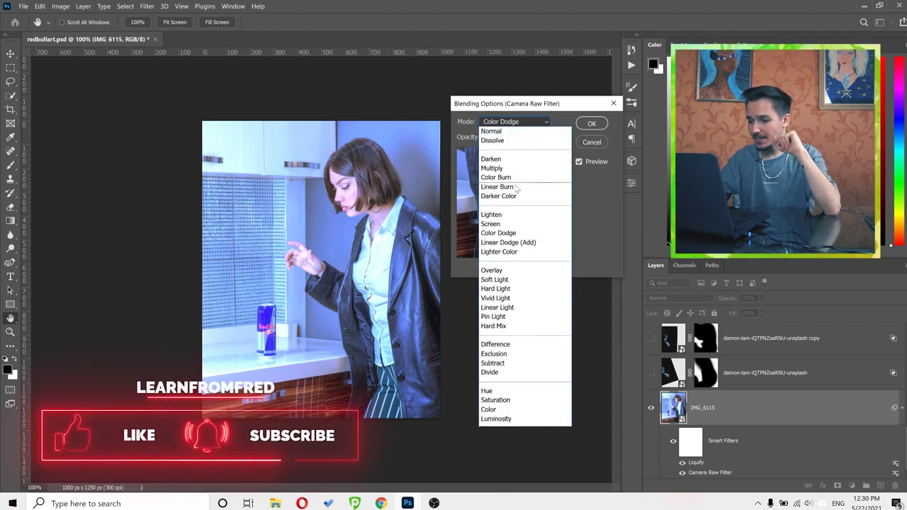
left_click(496, 316)
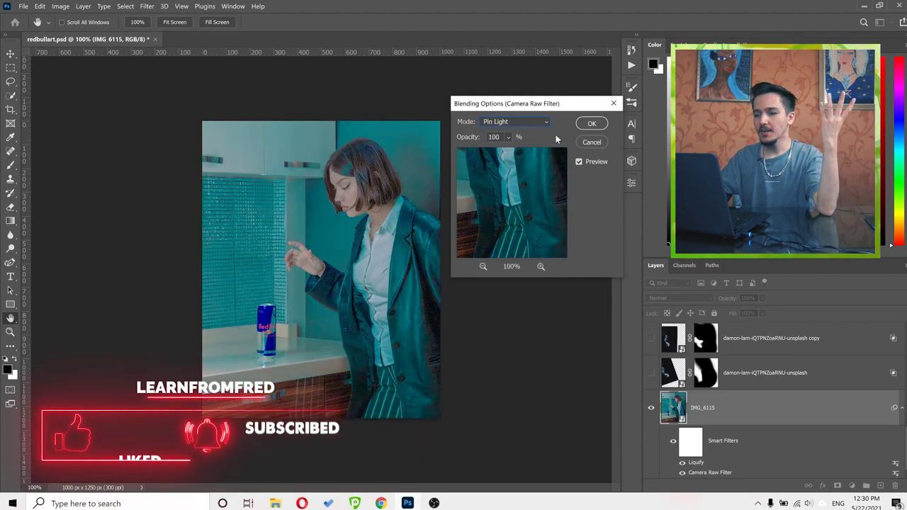
left_click(588, 123)
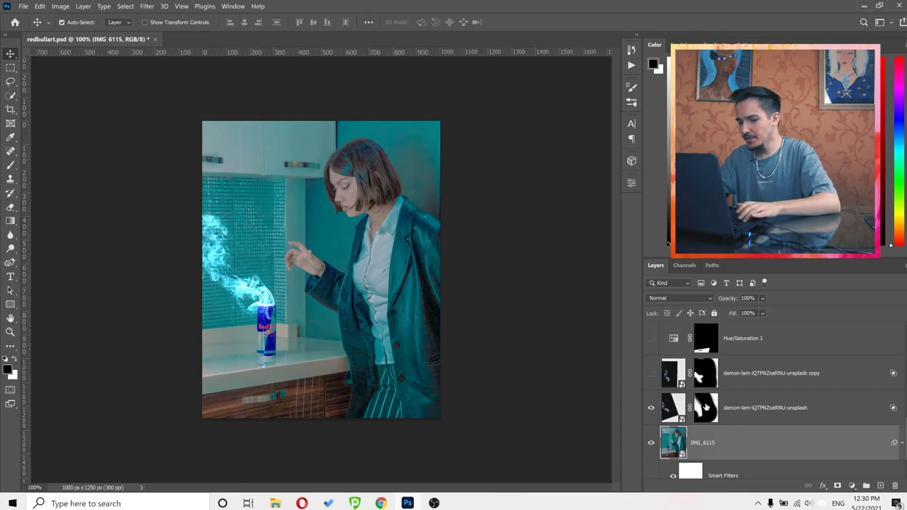
Disable the mask of the smoke layer directly above IMG_6115 and set that layer's blend mode to Normal.
left_click(705, 406, "shift")
left_click(763, 416)
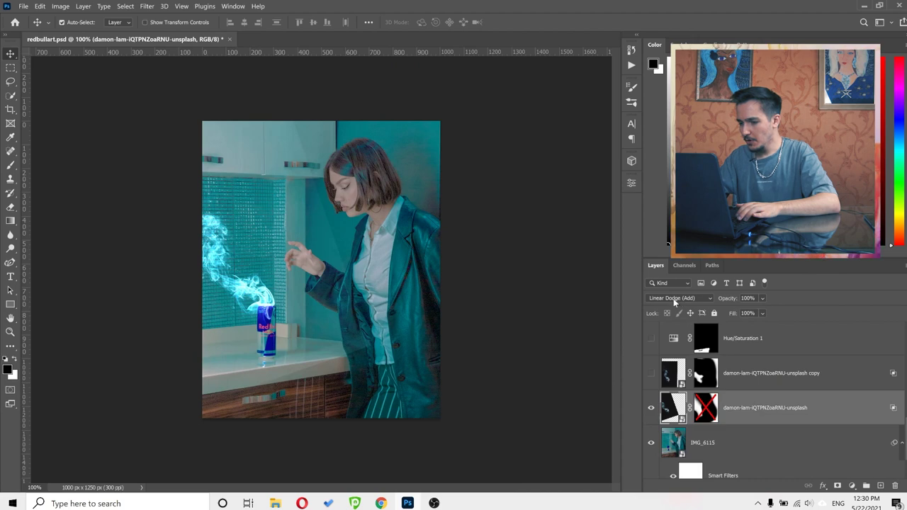
left_click(673, 298)
left_click(658, 226)
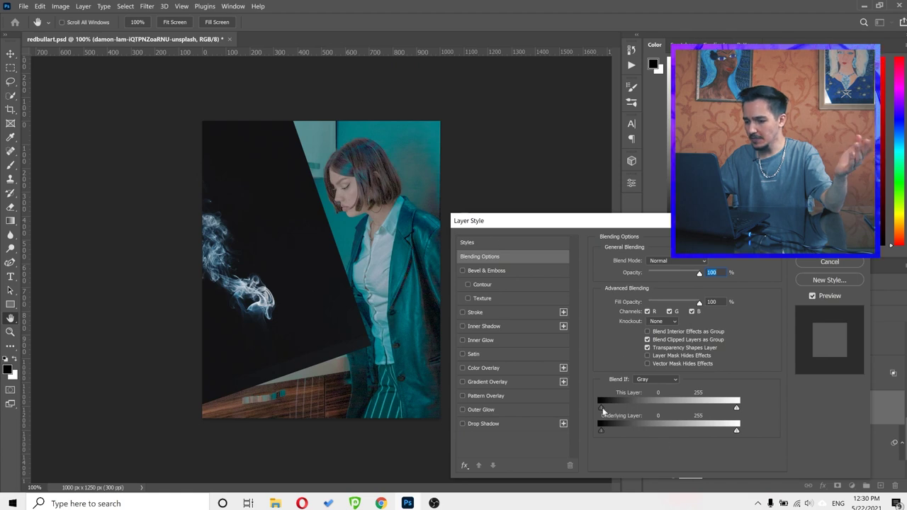
Split the smoke layer's Blend If black slider for This Layer to 0/106 and set its blend mode to Linear Dodge (Add).
left_click_drag(601, 408, 656, 408)
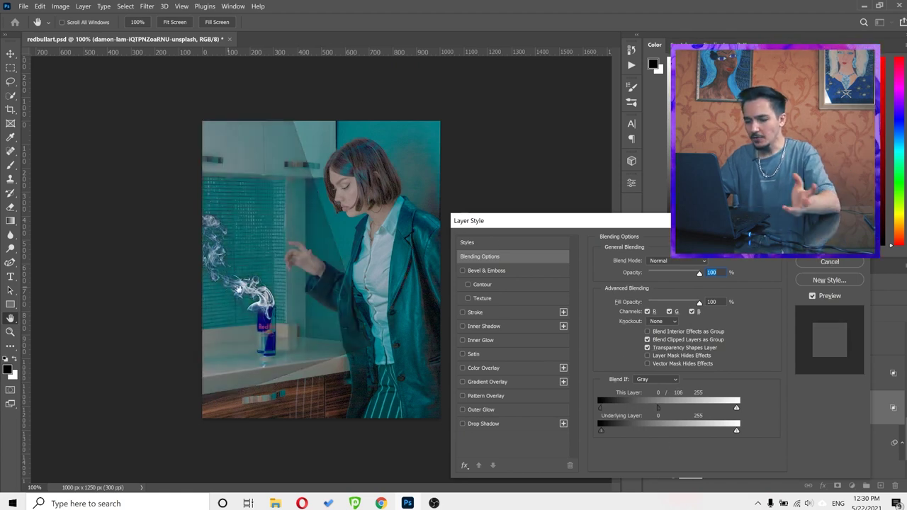
left_click(829, 243)
left_click(673, 298)
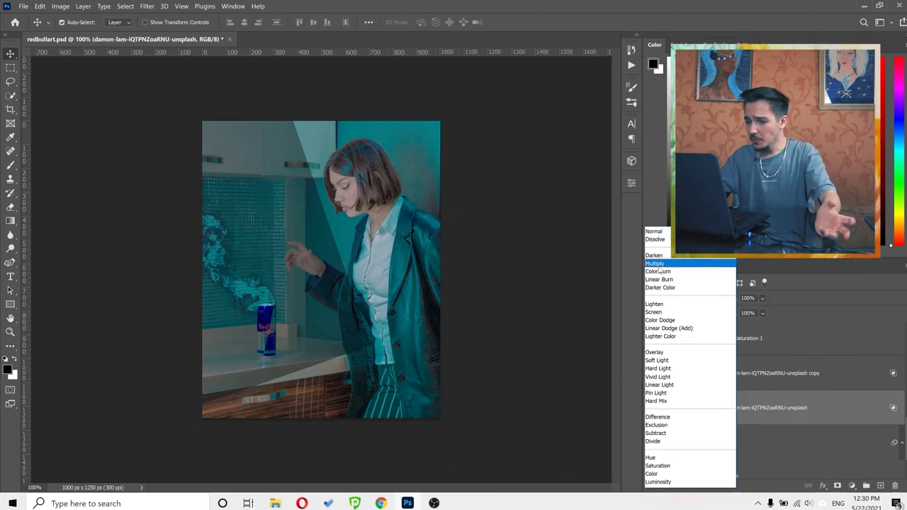
left_click(668, 330)
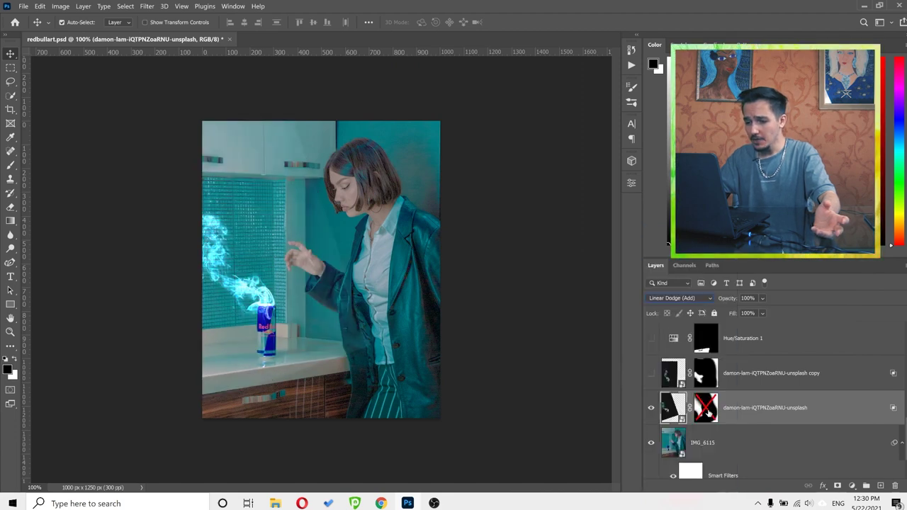
Re-enable the mask of the smoke layer above IMG_6115 and show the duplicate smoke layer above it.
left_click(708, 413)
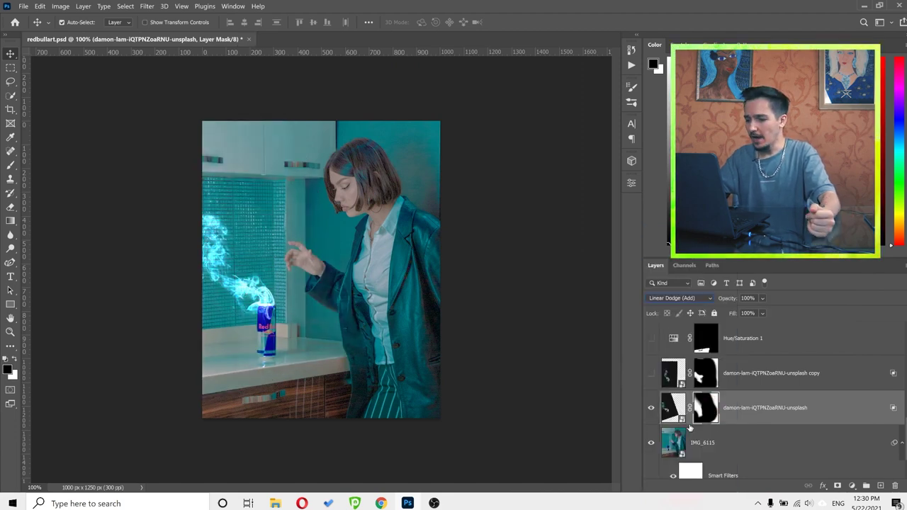
left_click(648, 377)
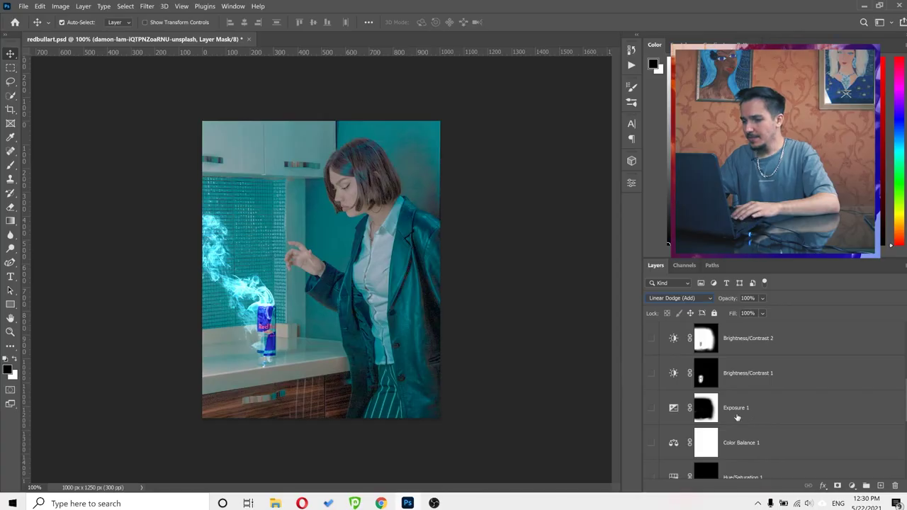
Make the Color Balance 1, Exposure 1, Brightness/Contrast 1, Brightness/Contrast 2 and Color Lookup 1 adjustment layers visible.
left_click(651, 443)
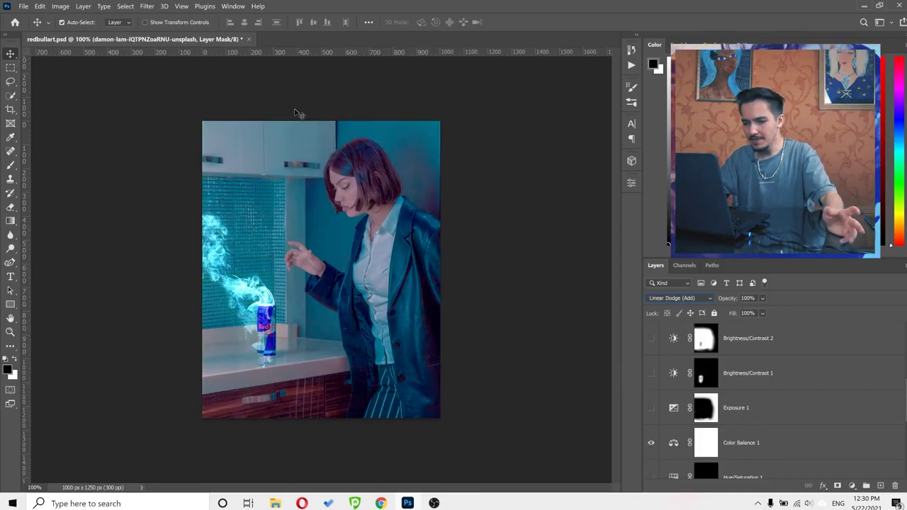
left_click(745, 418)
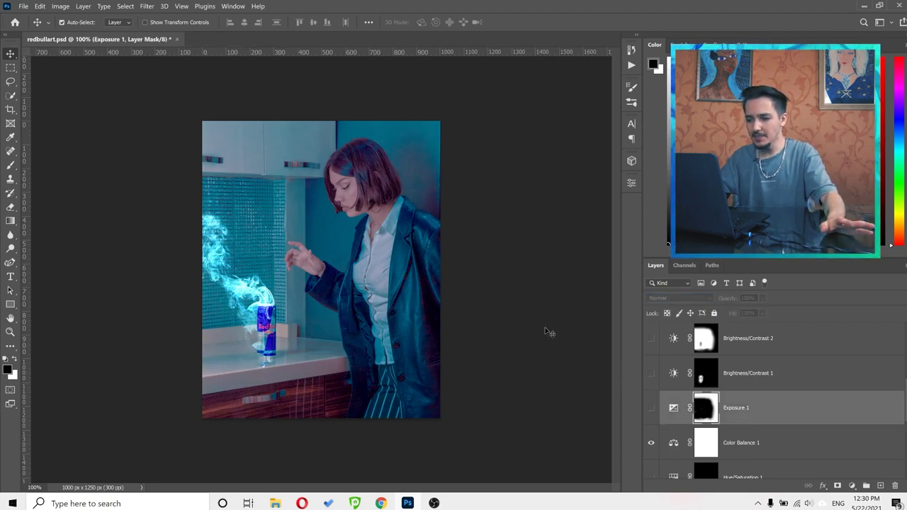
left_click(651, 409)
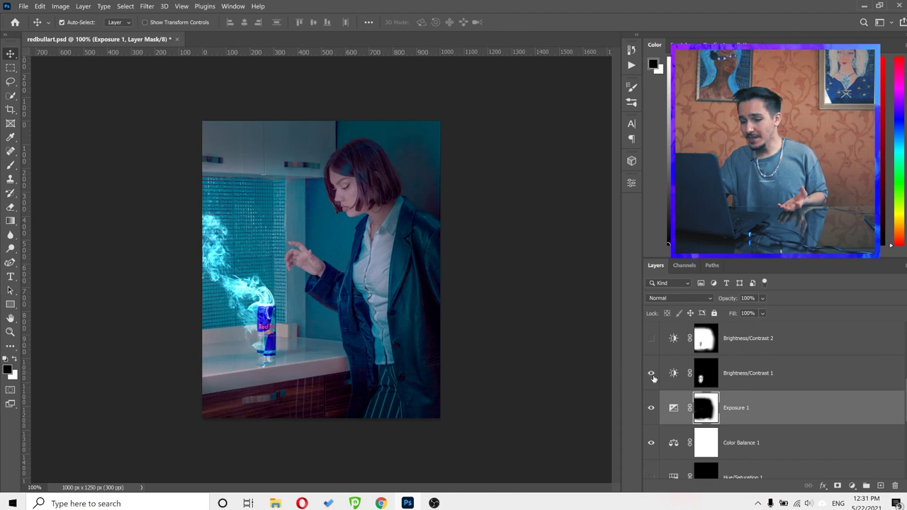
left_click(651, 373)
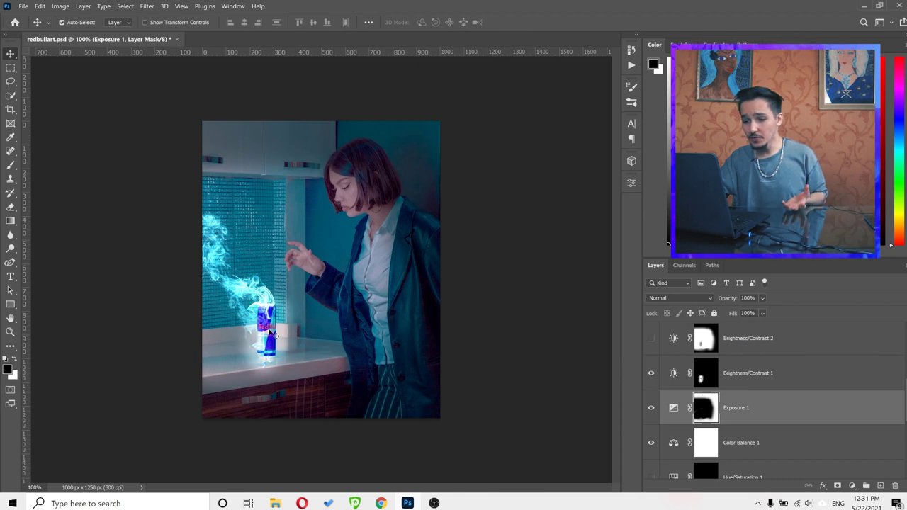
left_click(659, 343)
left_click(651, 340)
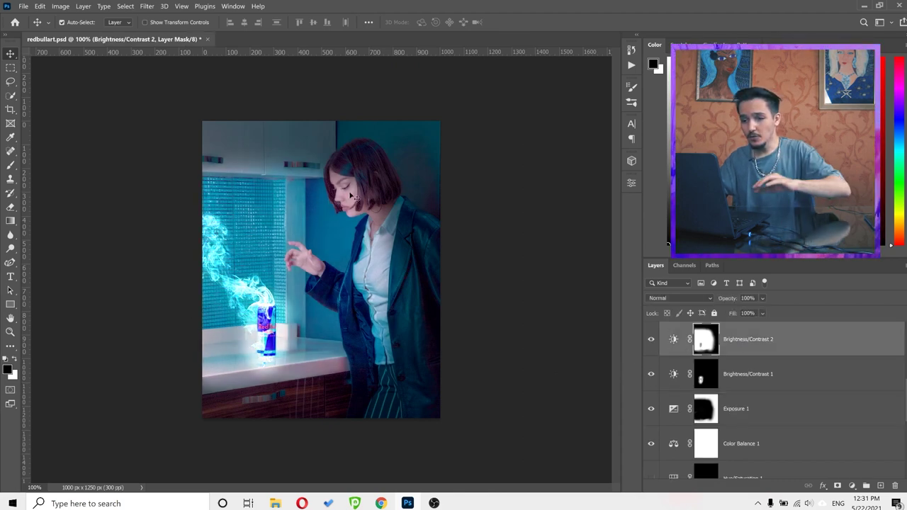
scroll(829, 388, "up", 3)
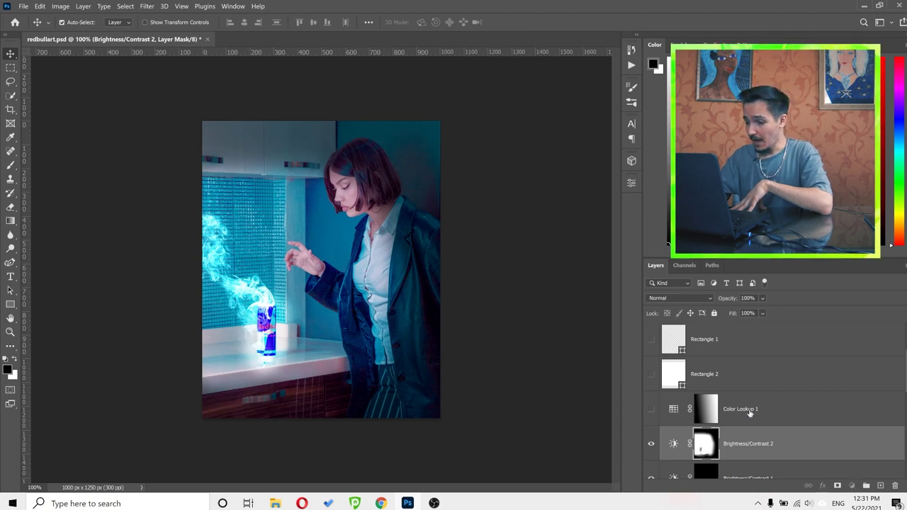
left_click(662, 418)
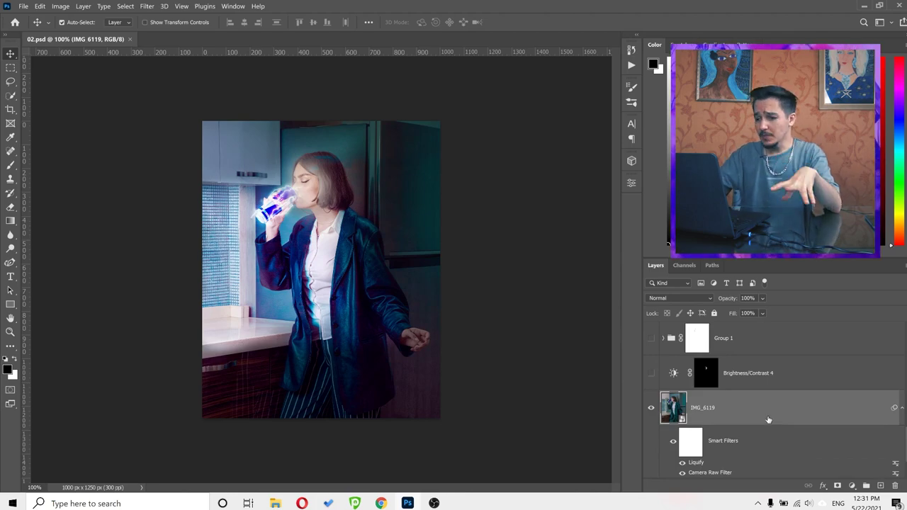
Inspect the adjustment layers and the lightning around the can at the woman's mouth in 02.psd.
scroll(765, 418, "down", 5)
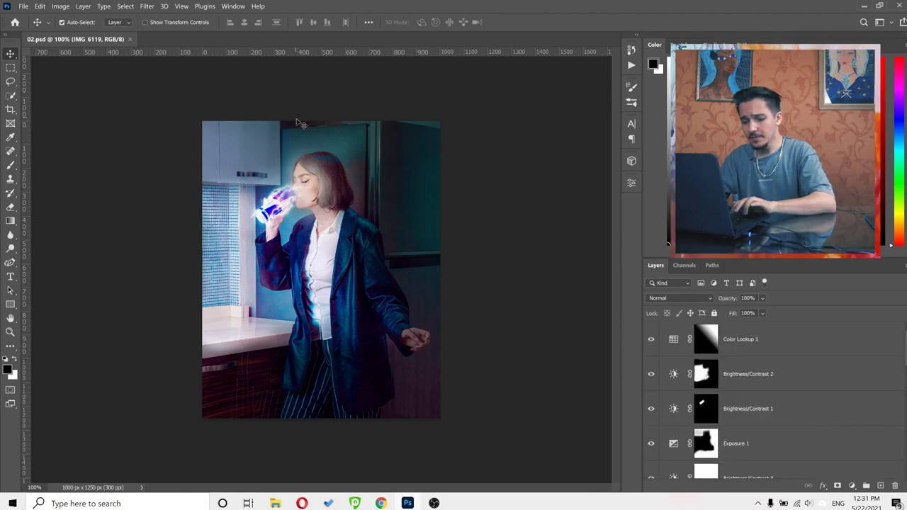
left_click(278, 192)
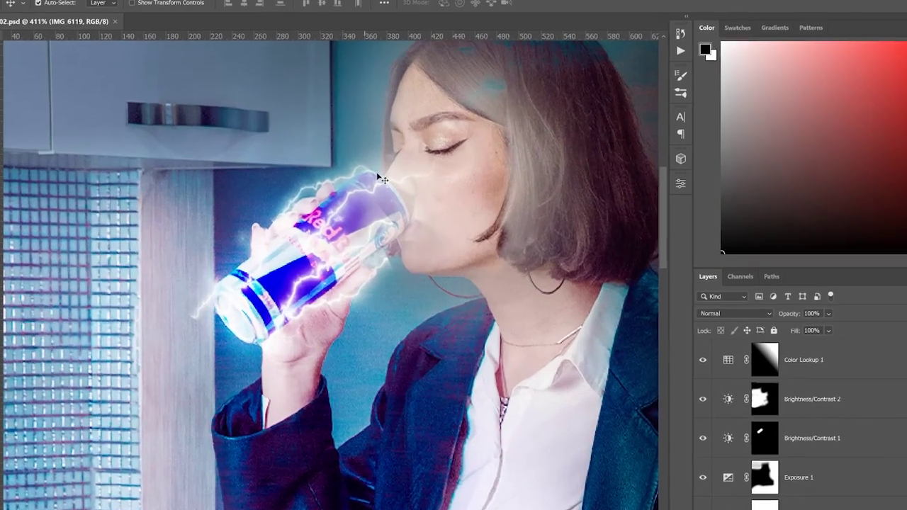
key("ctrl+0")
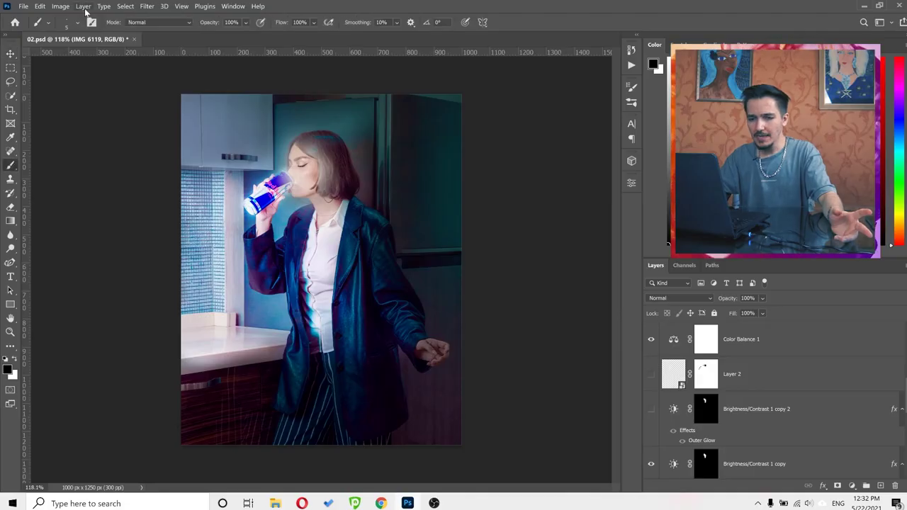
Choose the 110 - SparkleStock.com lightning brush at 512 px and add an empty layer directly above the IMG_6119 photo.
left_click(77, 23)
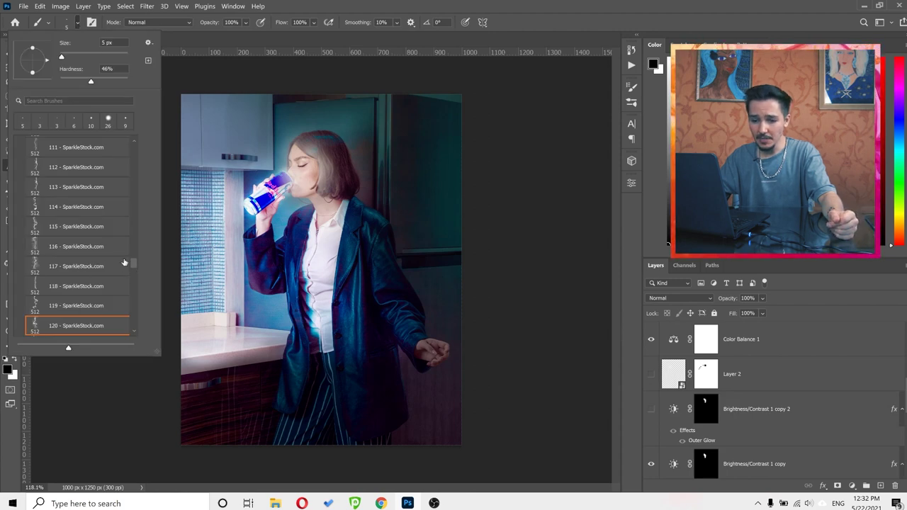
left_click_drag(135, 265, 134, 256)
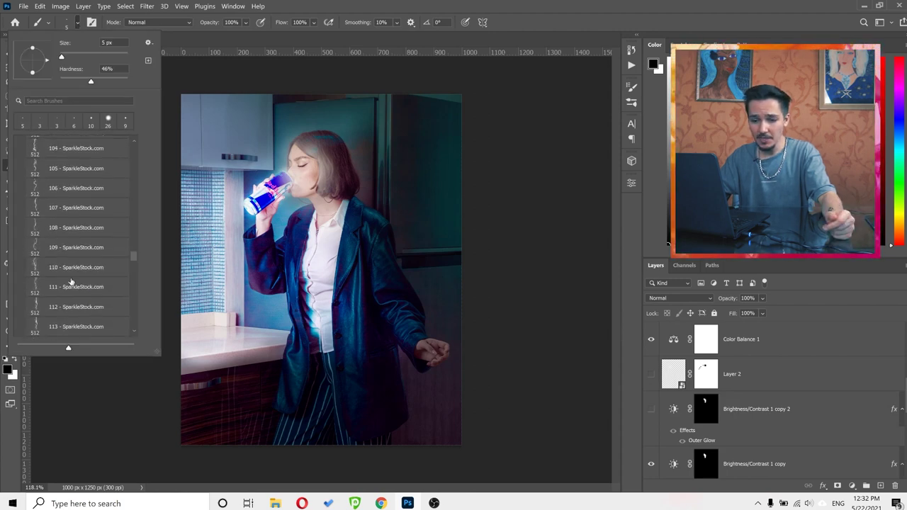
left_click(66, 266)
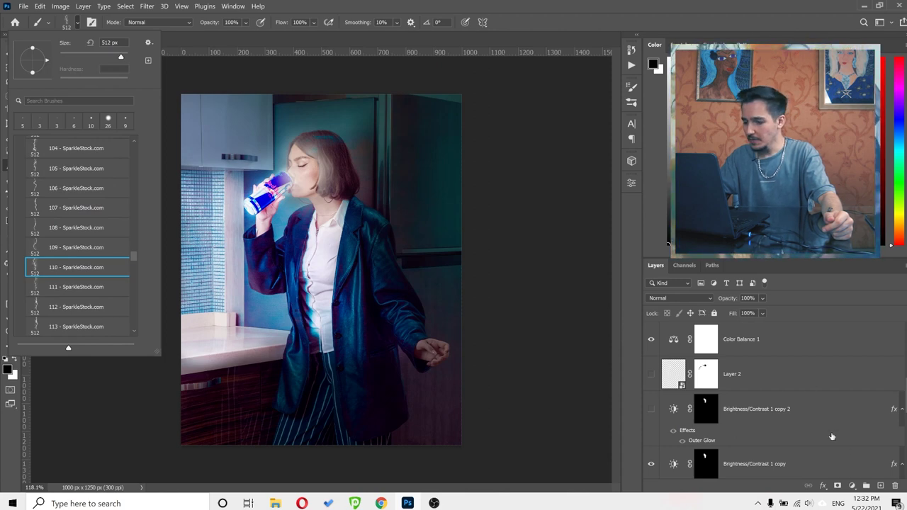
left_click(881, 486)
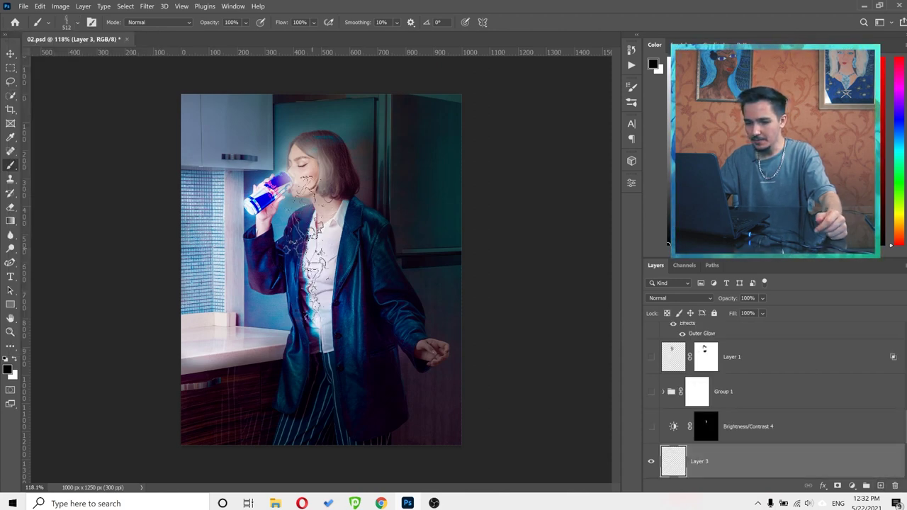
Stamp white lightning bolts over the woman's jacket on the empty layer in 02.psd.
key("x")
left_click(337, 252)
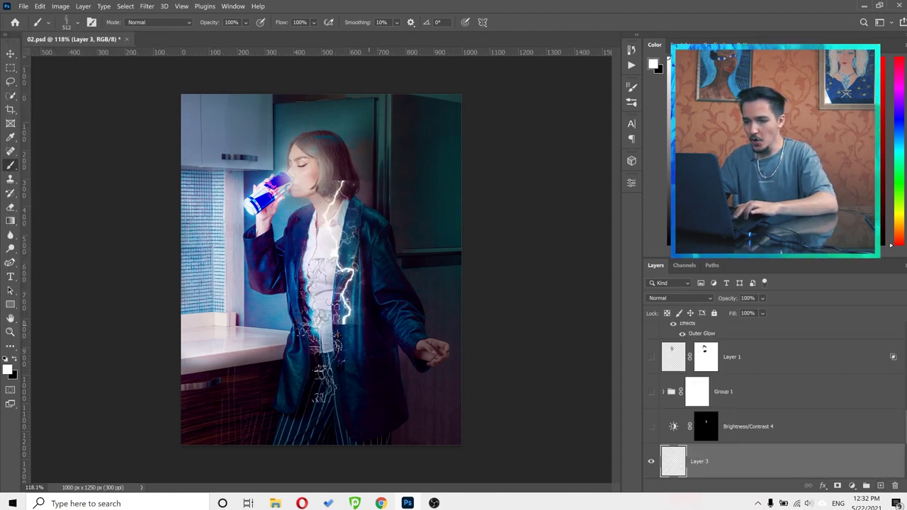
left_click(273, 323)
left_click(387, 222)
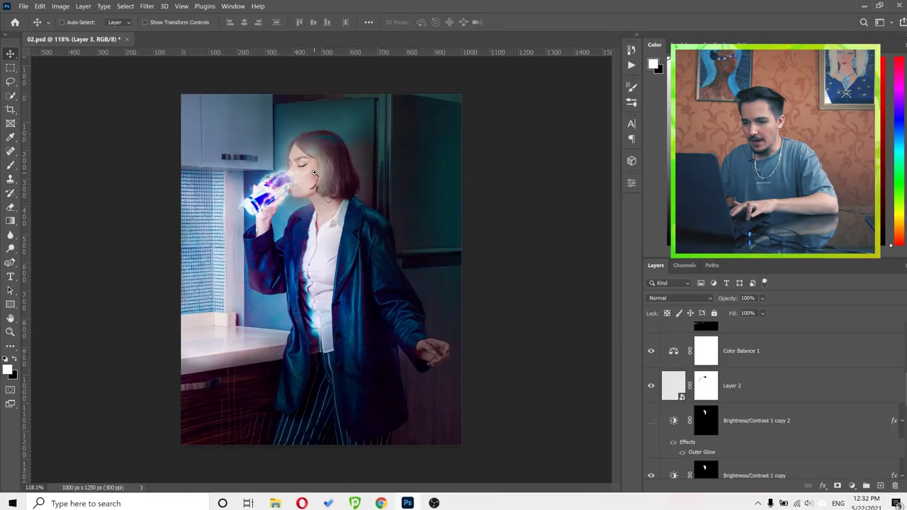
Examine the lightning on the can in 02.psd and the glowing can and open hand in 03.psd.
scroll(308, 170, "up", 4)
scroll(309, 170, "down", 4)
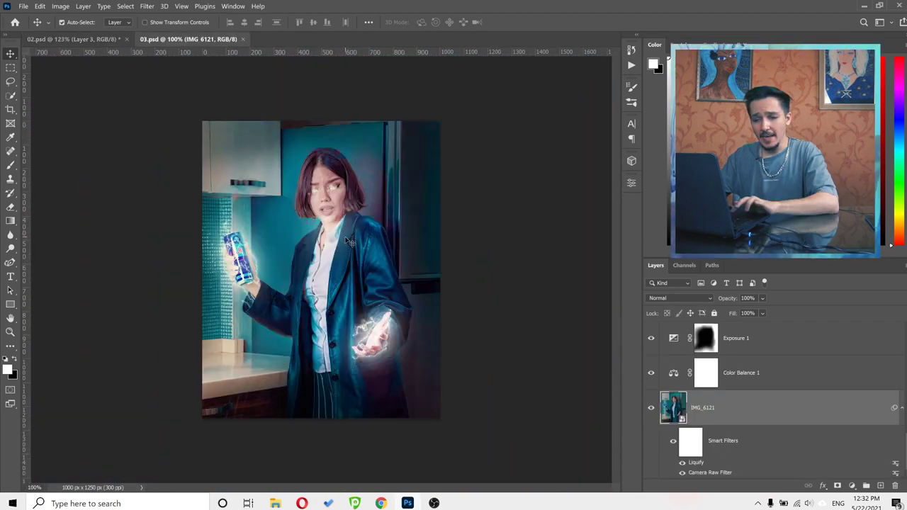
mouse_move(350, 242)
left_mouse_down()
mouse_move(330, 242)
mouse_move(336, 246)
left_mouse_up()
key("ctrl")
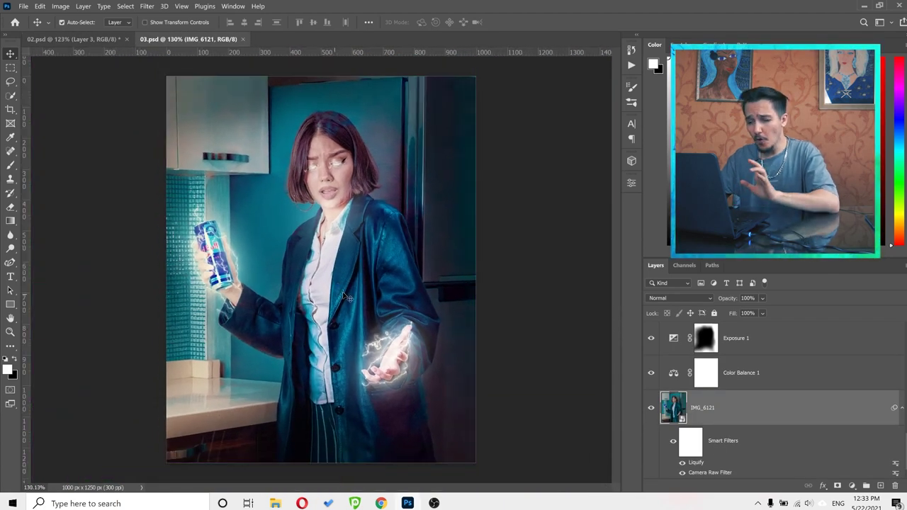
left_click(233, 265)
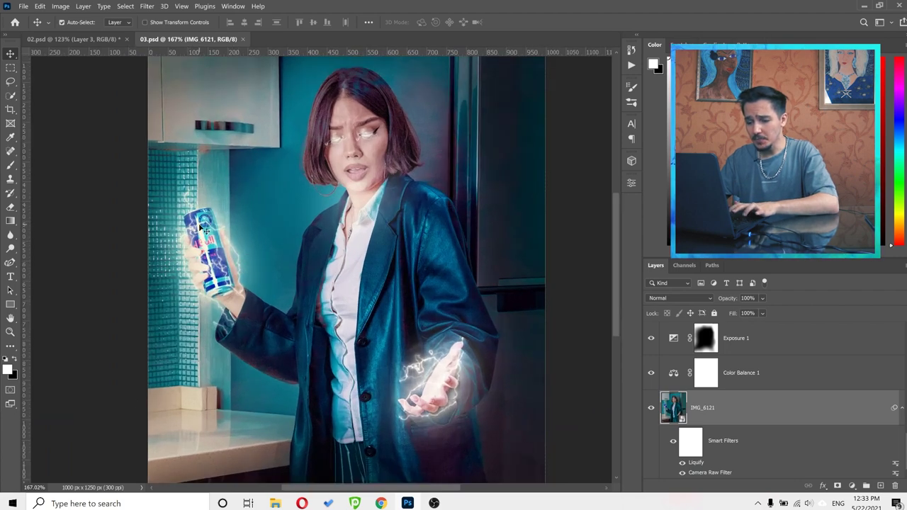
left_click_drag(454, 379, 434, 354)
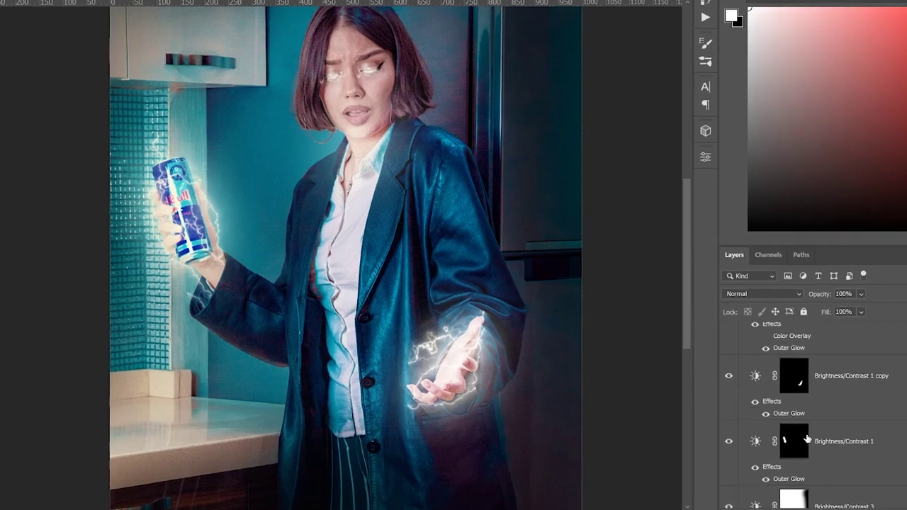
Compare the glow of the open hand in 03.psd with Brightness/Contrast 1 copy hidden and shown.
left_click(728, 375)
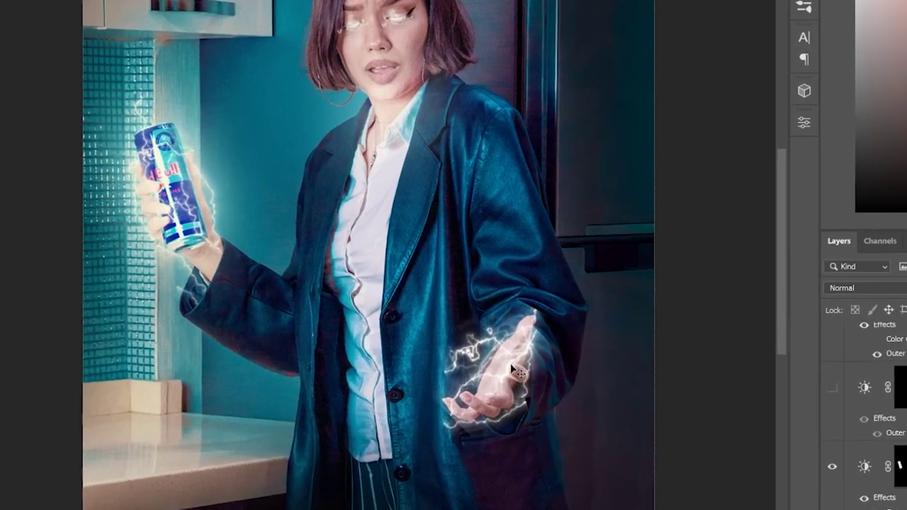
left_click(831, 388)
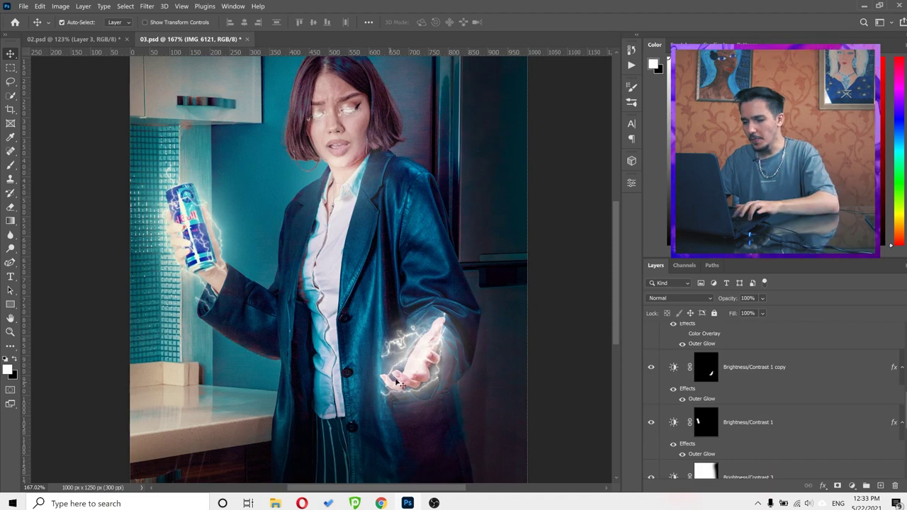
scroll(388, 381, "up", 3)
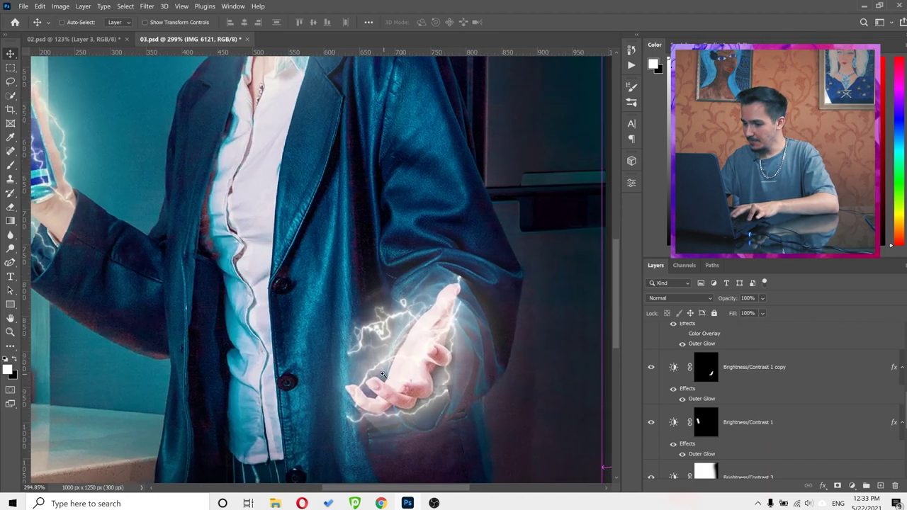
scroll(388, 381, "down", 5)
Compare the eye lightning on Layer 1 in 03.psd without and with its Outer Glow effect and Gaussian Blur smart filter.
scroll(366, 157, "up", 6)
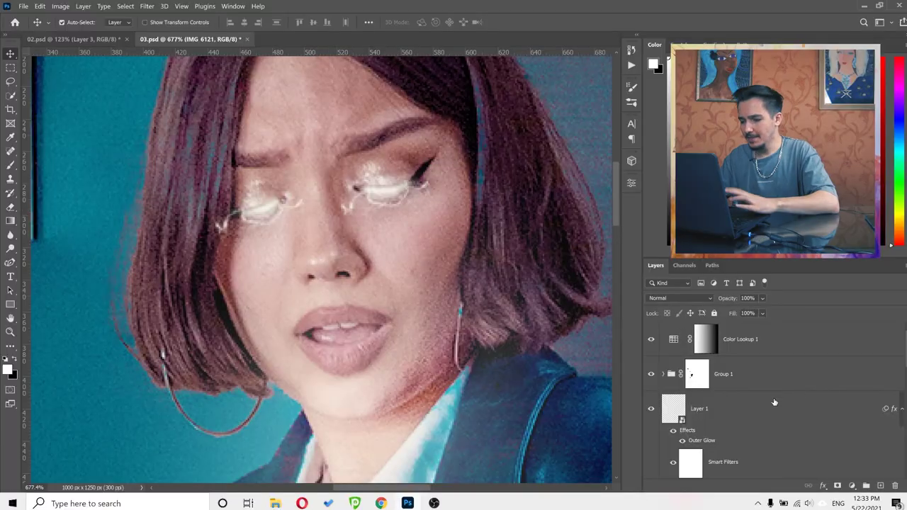
scroll(773, 402, "down", 1)
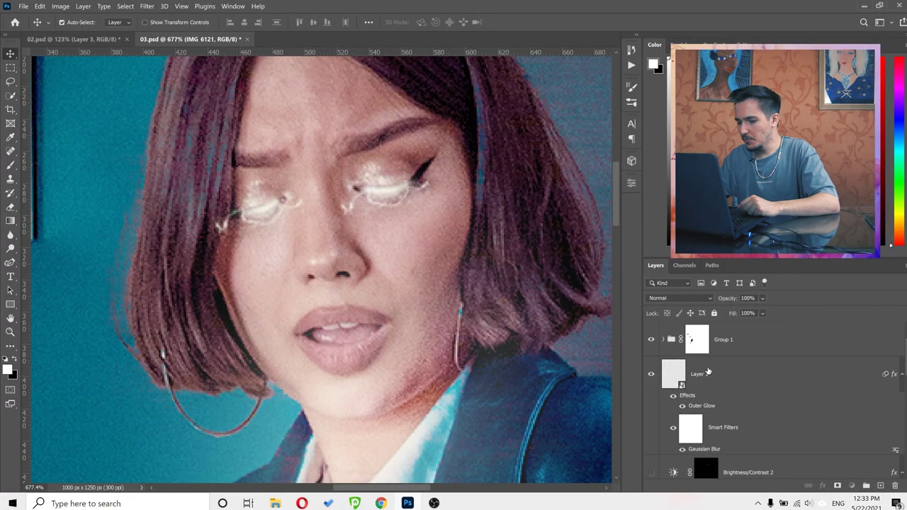
left_click(659, 378)
left_click(651, 374)
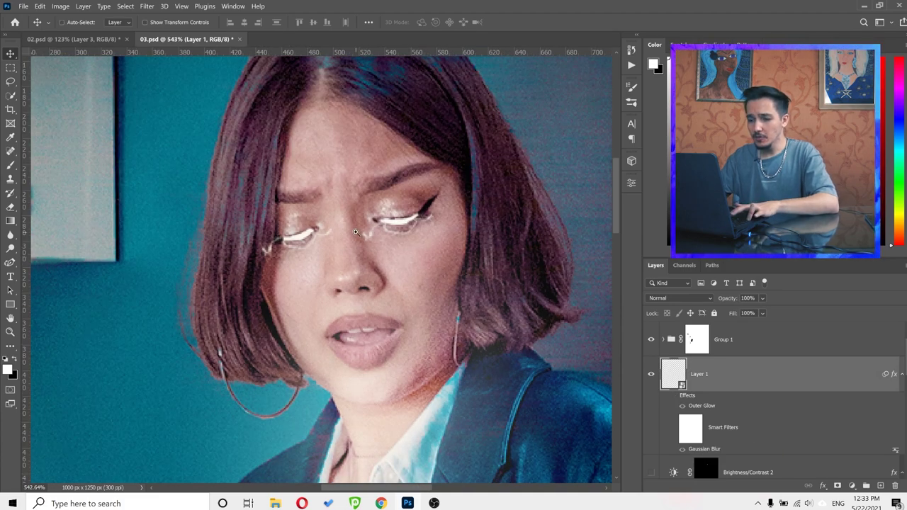
scroll(355, 233, "up", 3)
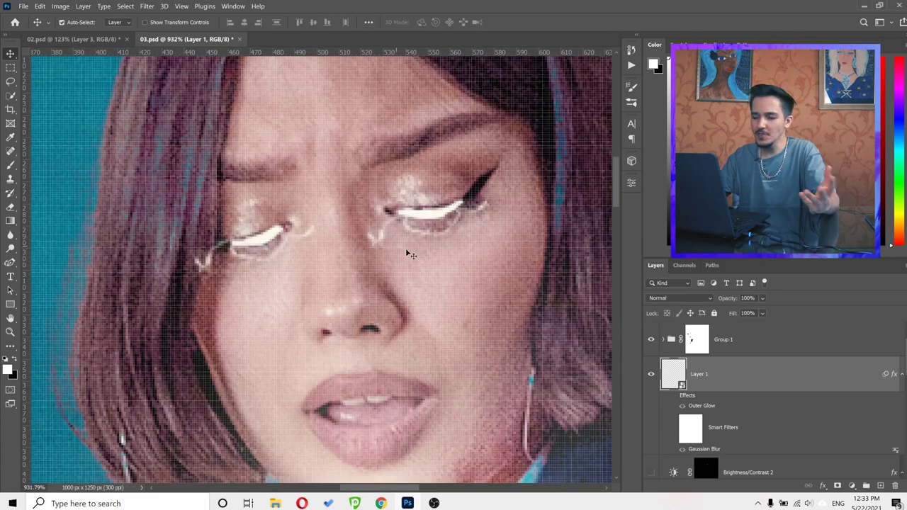
left_click(673, 397)
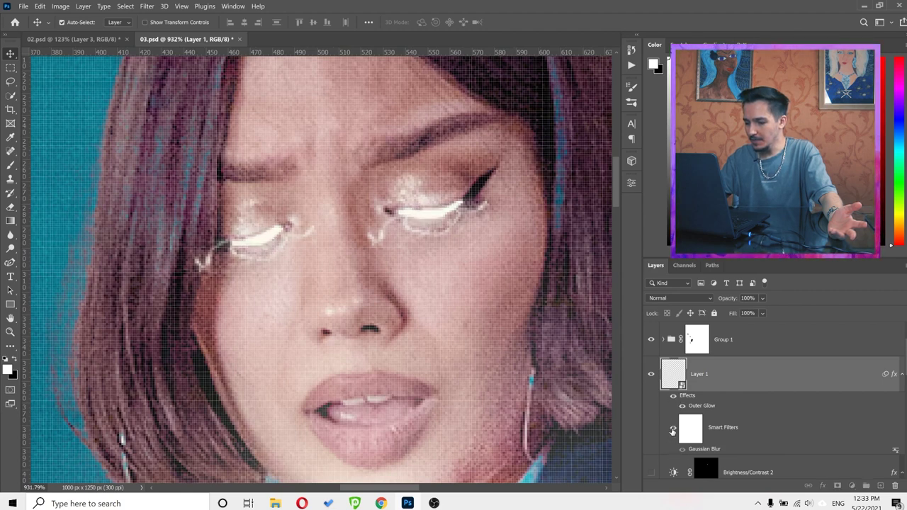
left_click(673, 430)
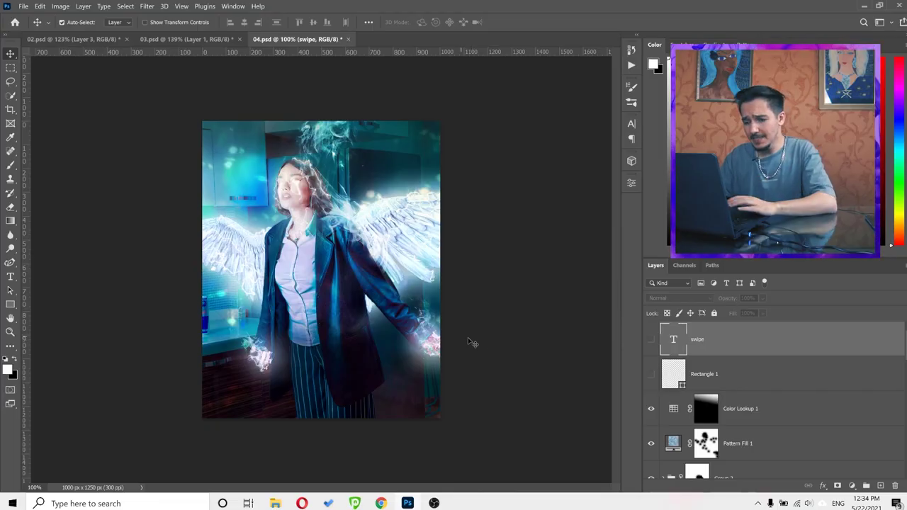
Examine the woman's face, smoke and glowing wings in 04.psd up close and in full.
left_click(250, 375, "ctrl")
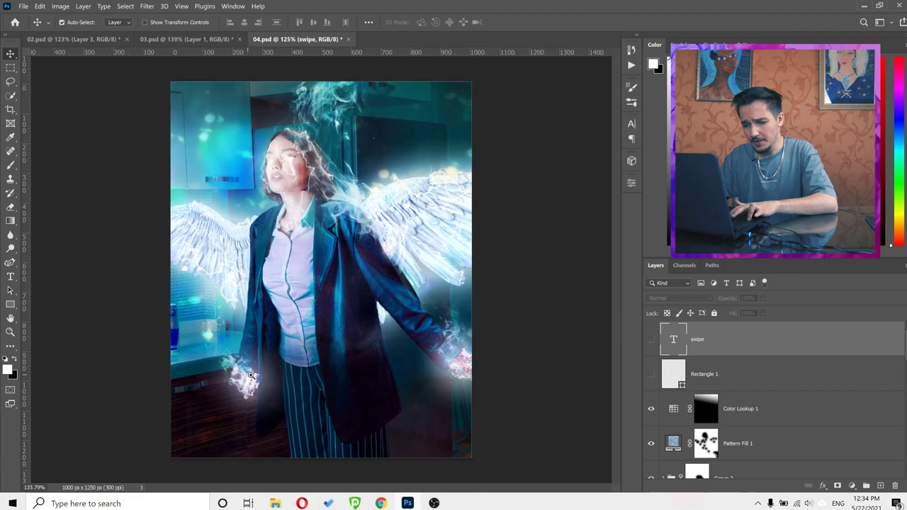
scroll(298, 439, "up", 3)
left_click_drag(367, 136, 339, 223)
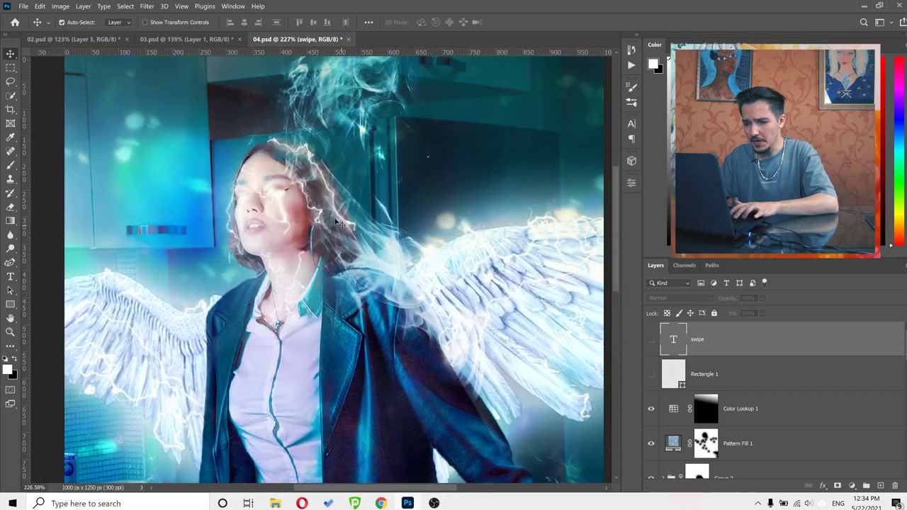
key("ctrl+0")
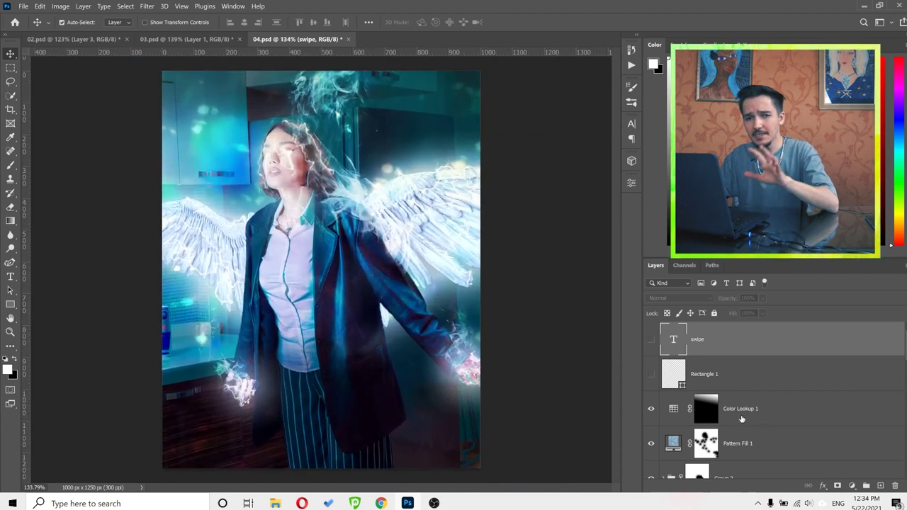
Compare the image with the Group 2 smoke shown and hidden, and expand the group to inspect its smoke layers.
scroll(765, 417, "down", 2)
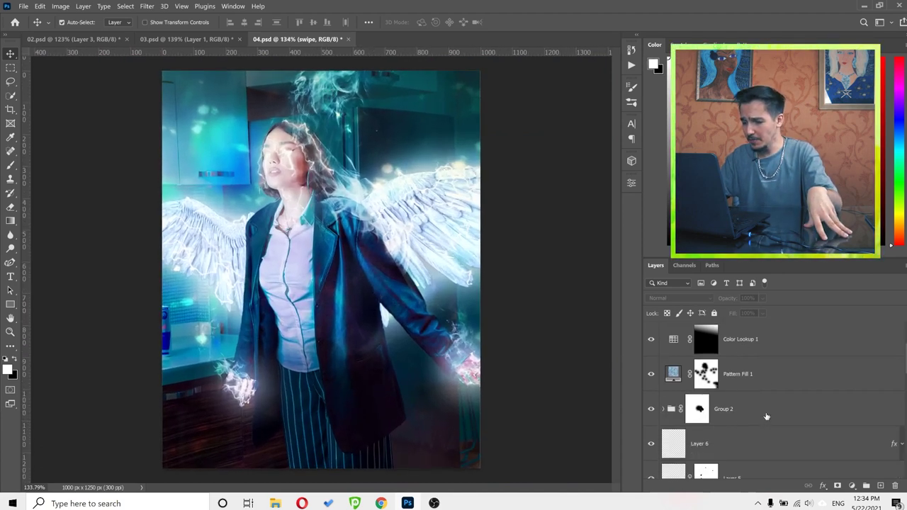
scroll(743, 406, "down", 1)
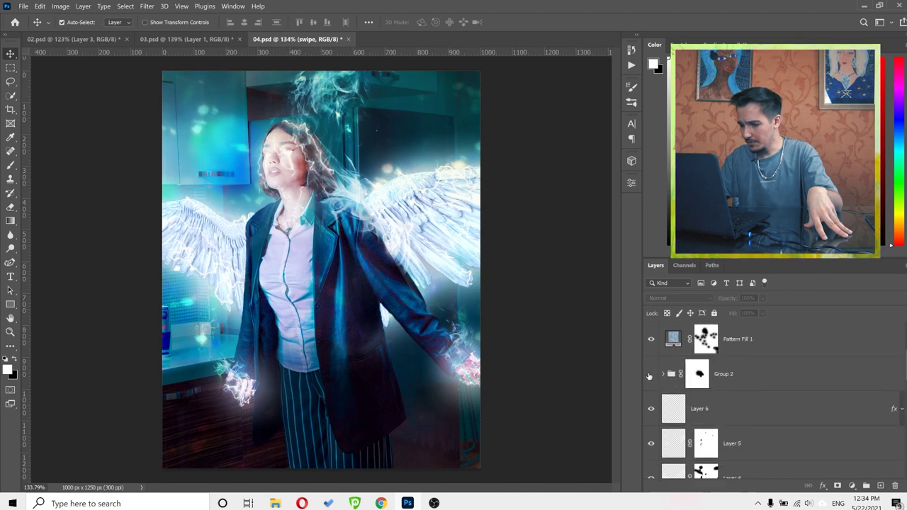
left_click(650, 374)
left_click(650, 374)
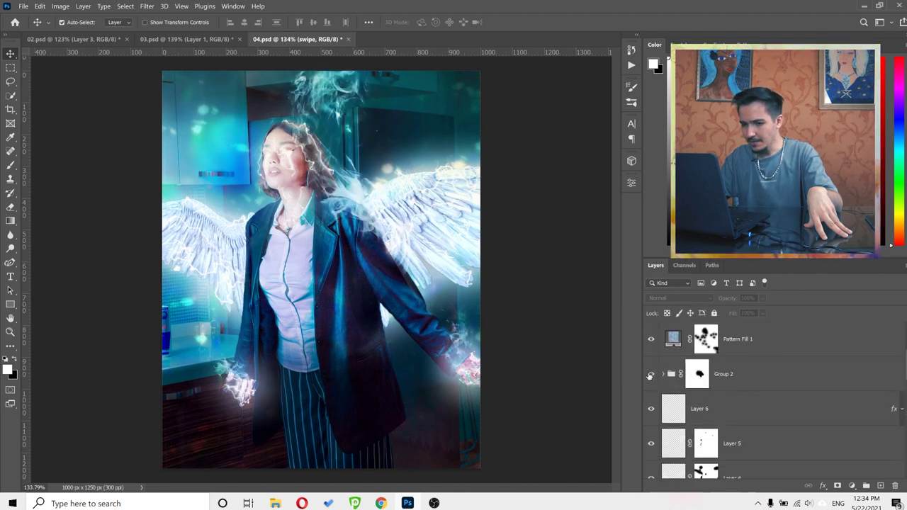
left_click(663, 374)
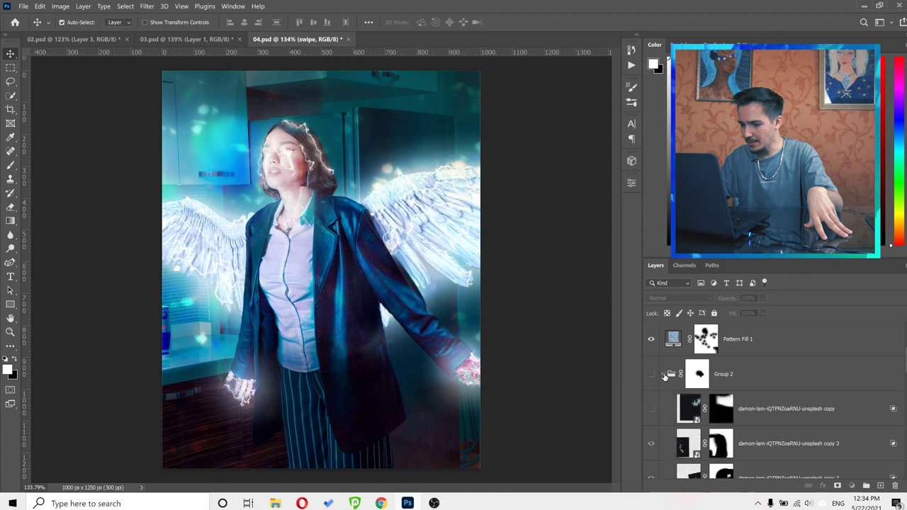
left_click(663, 374)
left_click(664, 374)
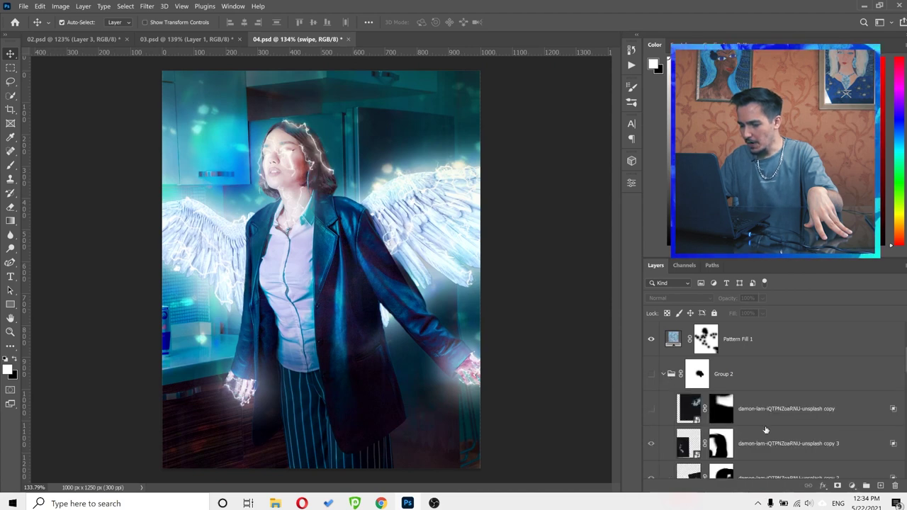
Hide the Pattern Fill 1 layer, show the Group 2 smoke and collapse the group.
left_click(651, 338)
left_click(651, 373)
left_click(663, 374)
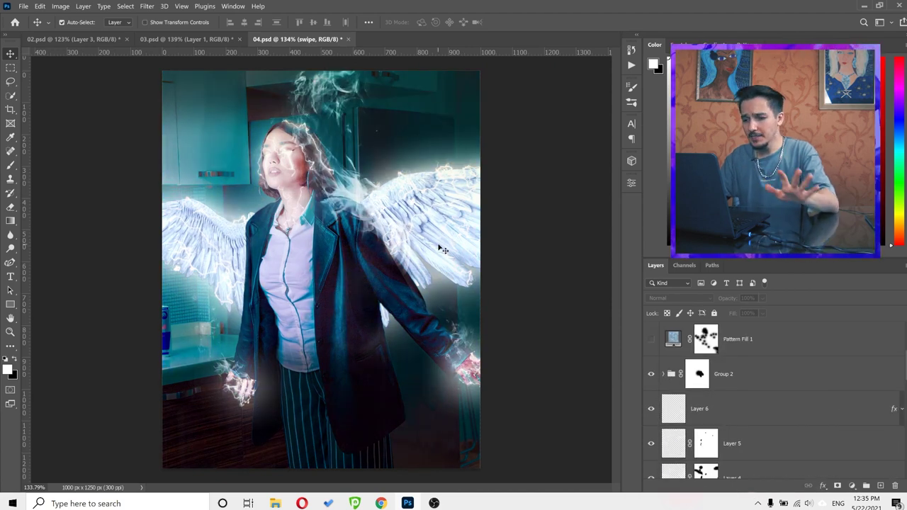
Examine the feathers in the angel wings stock image Angel Wings.F02.2k.png up close.
scroll(786, 398, "down", 3)
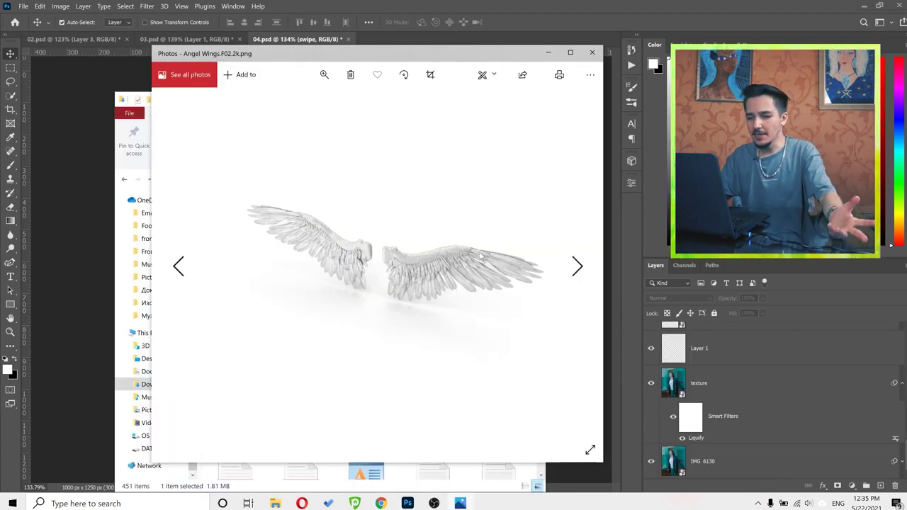
scroll(415, 262, "up", 2)
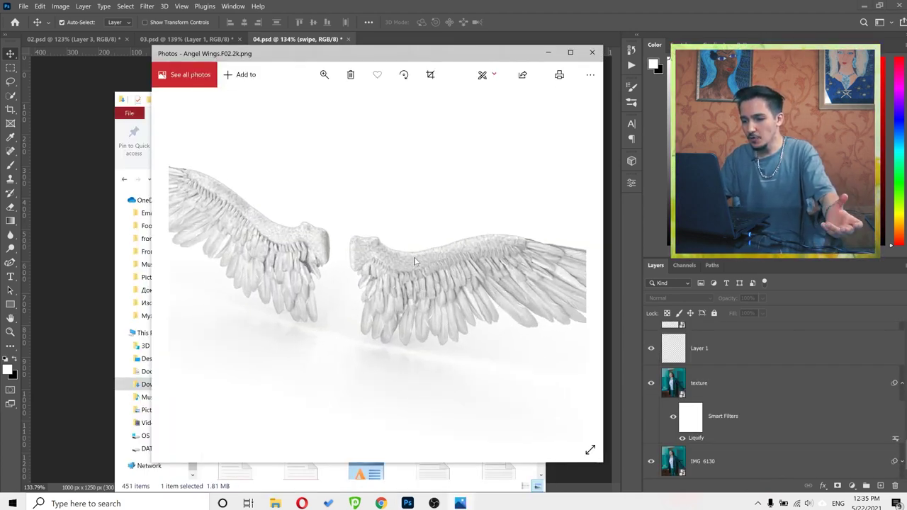
scroll(415, 261, "down", 2)
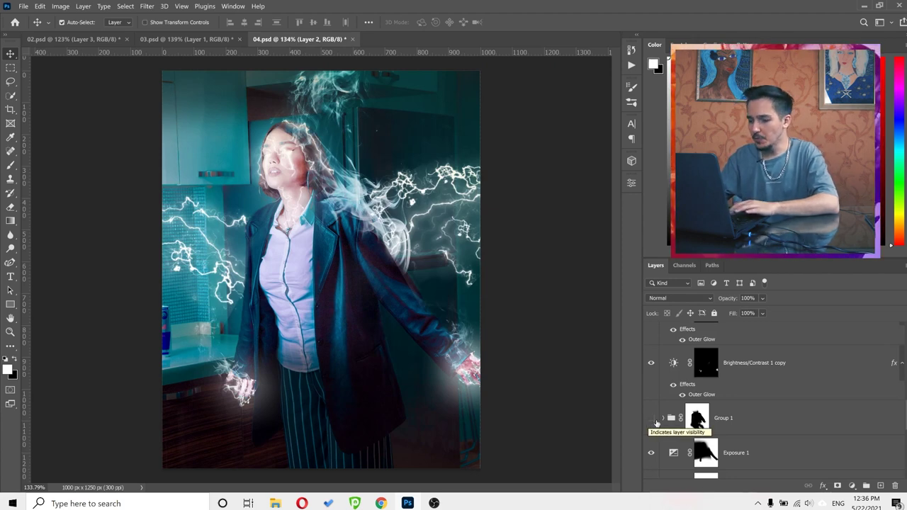
Show the wings in Group 1 and compare them with the group's layer mask disabled and enabled.
left_click(660, 420)
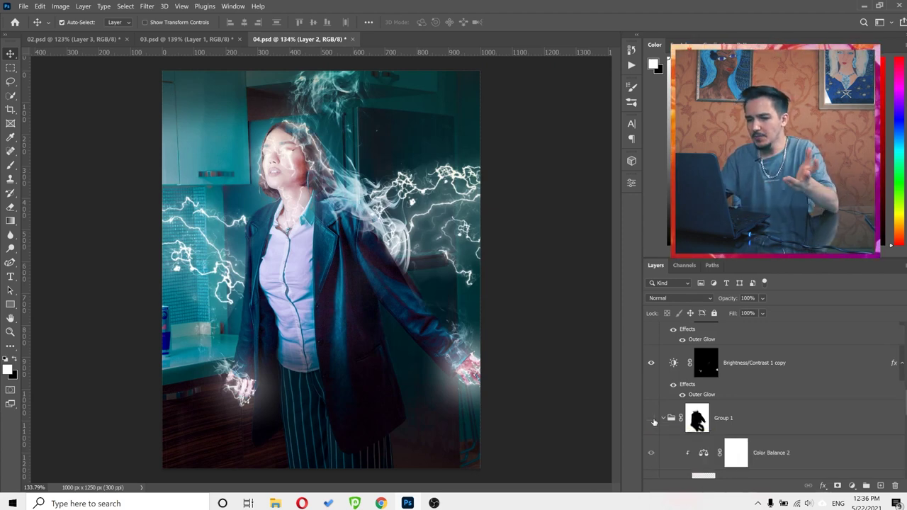
left_click(651, 419)
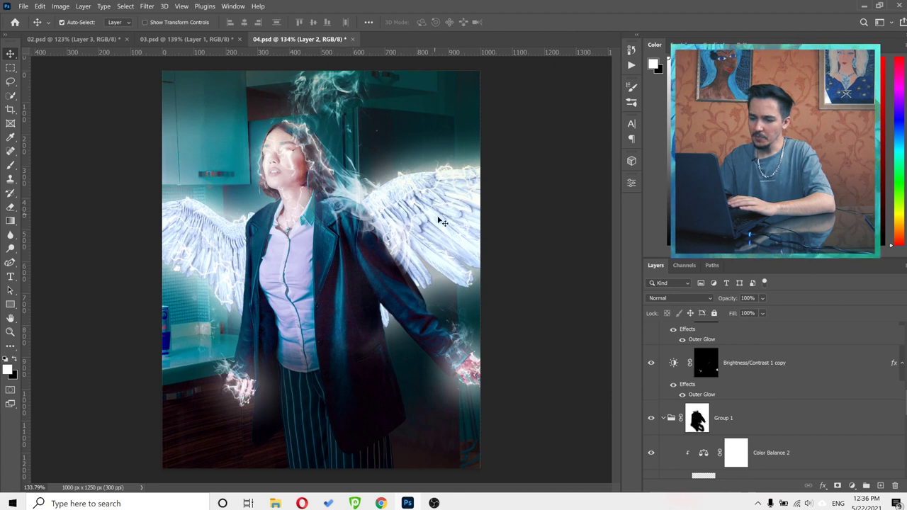
scroll(827, 422, "down", 1)
left_click(697, 385, "shift")
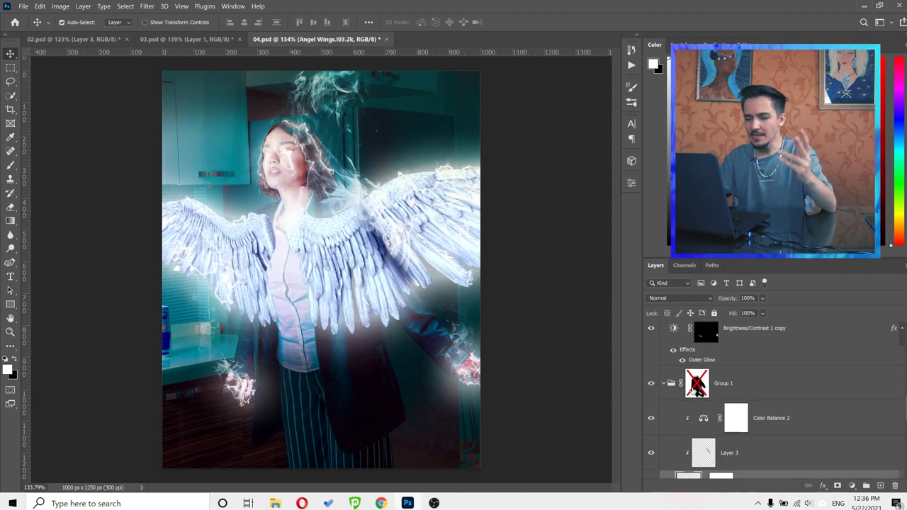
left_click(697, 385, "shift")
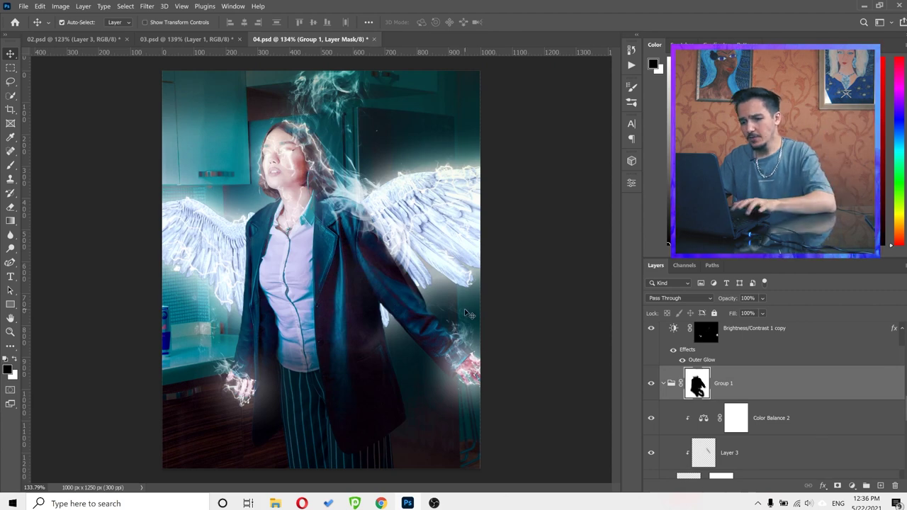
Compare the wing beside the jacket sleeve with Layer 3 hidden and shown.
scroll(414, 255, "up", 4)
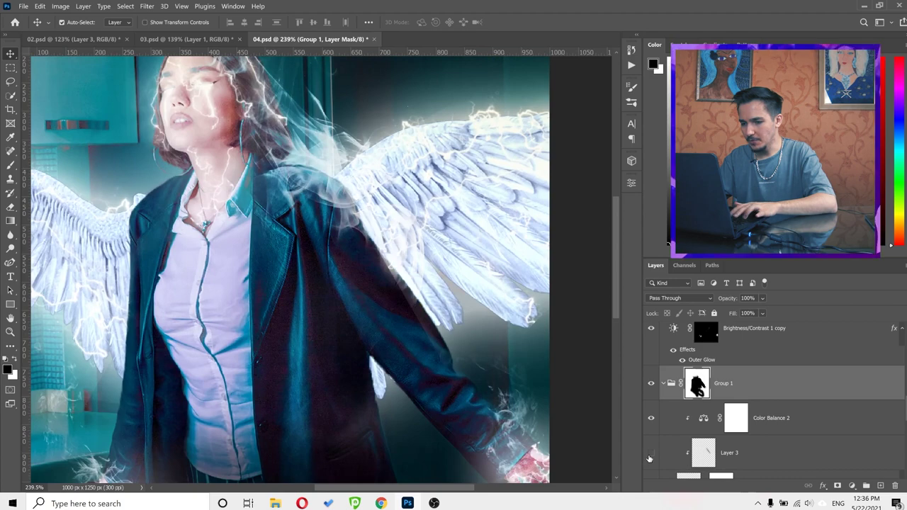
scroll(364, 214, "up", 2)
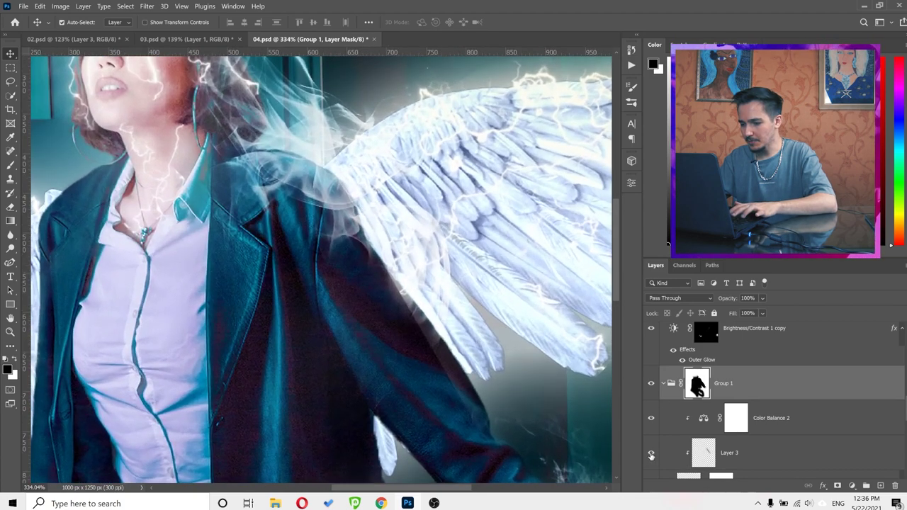
Compare the glowing eyes with Layer 2 hidden and shown, and inspect its Outer Glow effect and Gaussian Blur smart filter.
scroll(361, 290, "down", 7)
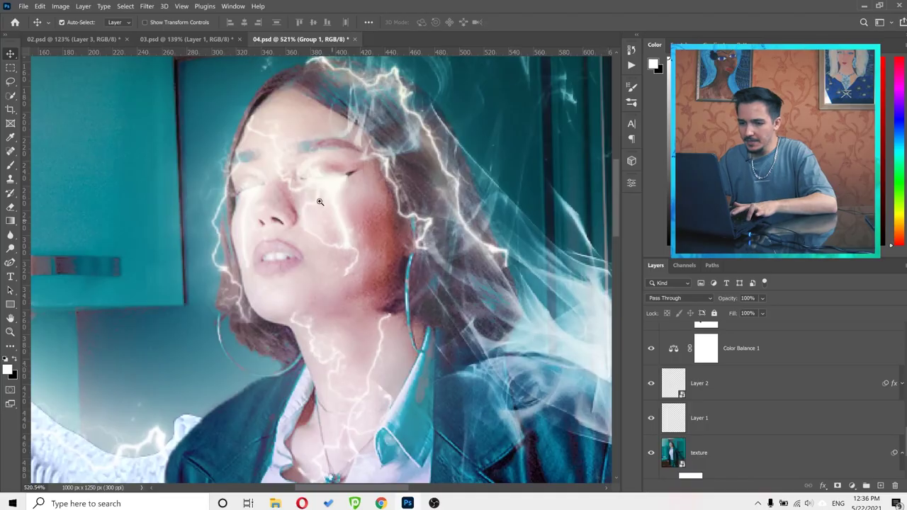
scroll(341, 206, "up", 5)
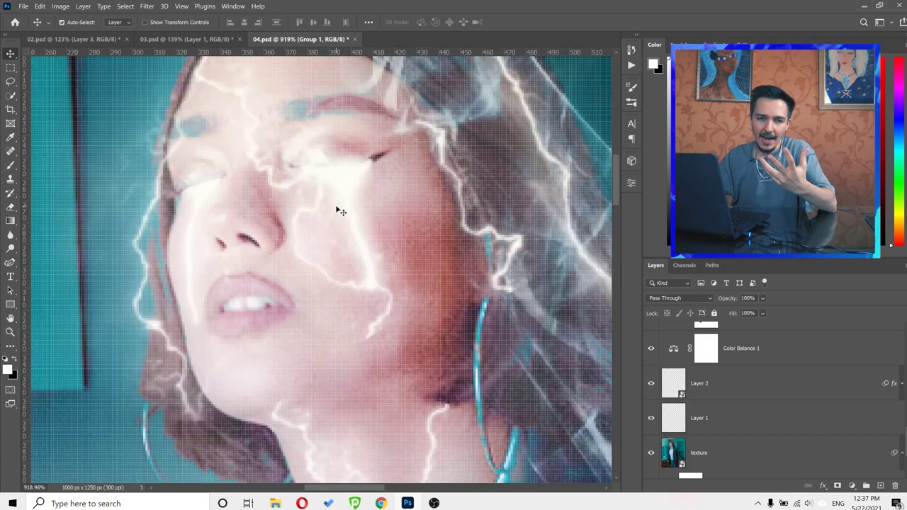
left_click(651, 383)
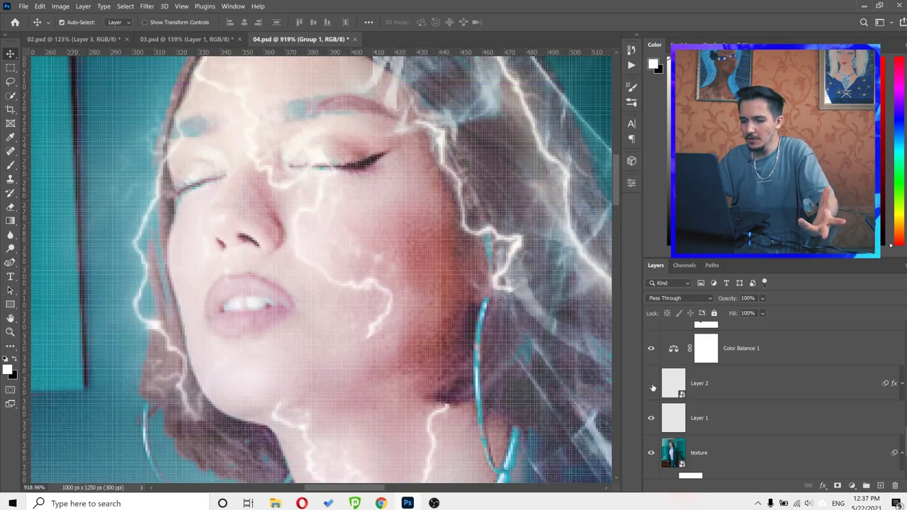
left_click(901, 383)
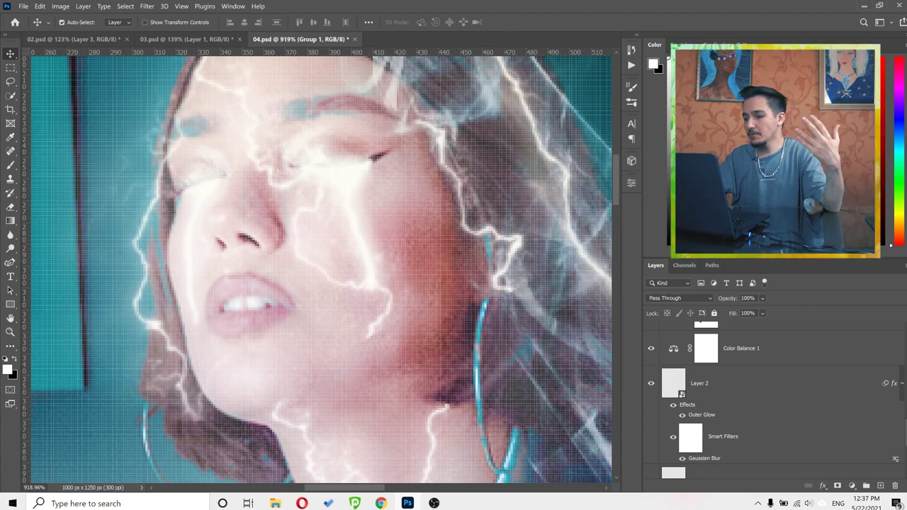
left_click(900, 386)
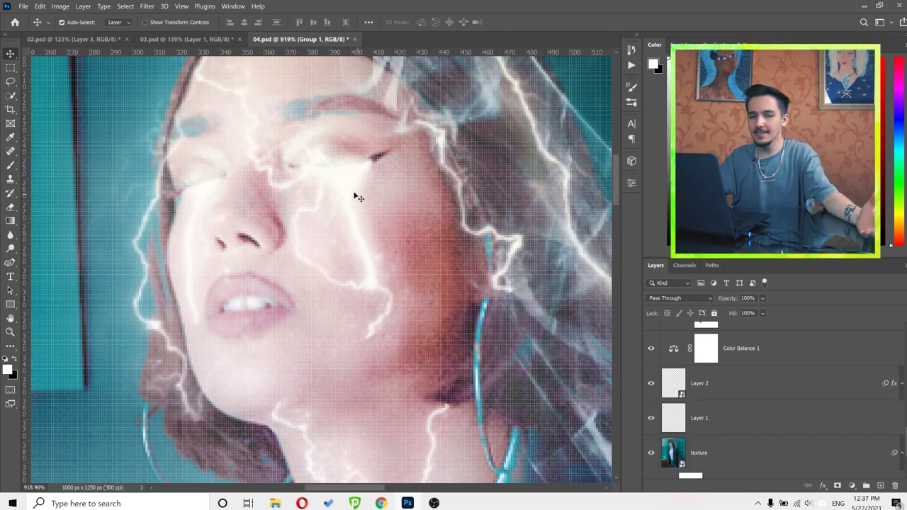
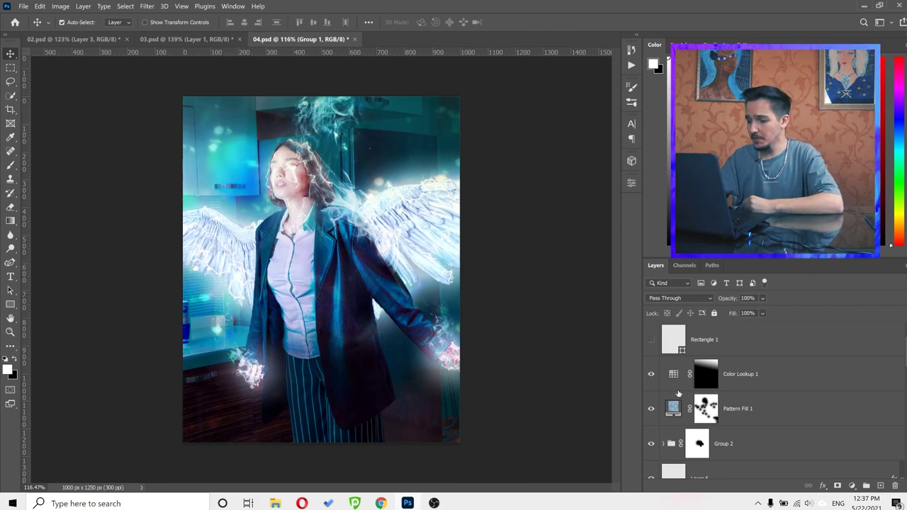
Disable the Pattern Fill 1 layer mask to view the full pattern, and close the thumb02.jpg preview.
left_click(674, 414, "shift")
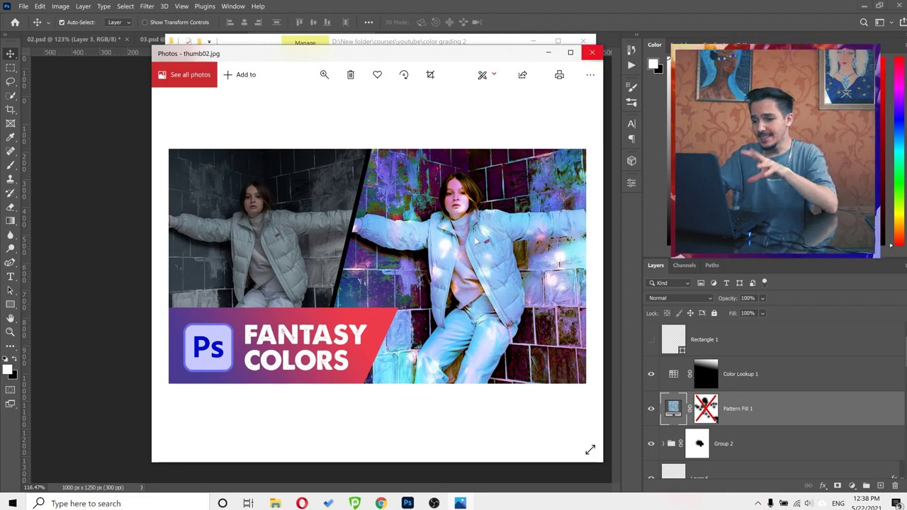
left_click(591, 53)
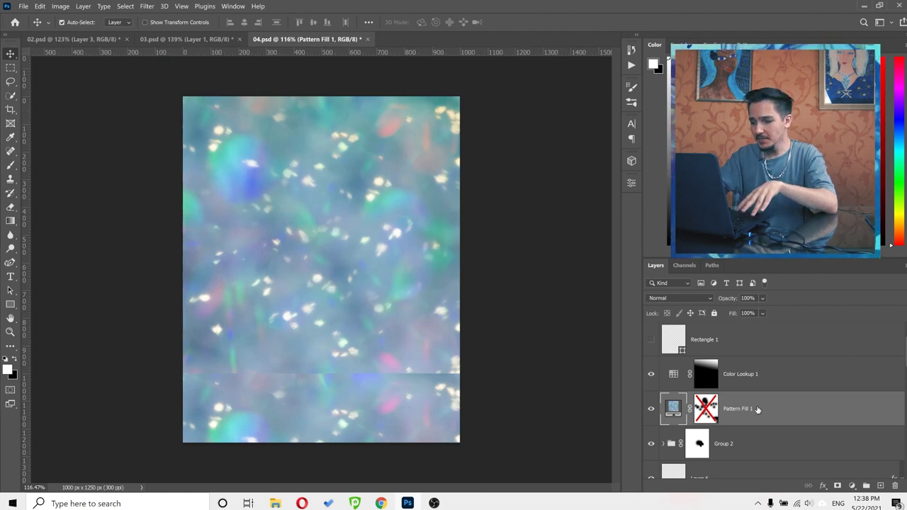
Try a different pattern scale for the Pattern Fill 1 layer and undo it.
double_click(671, 414)
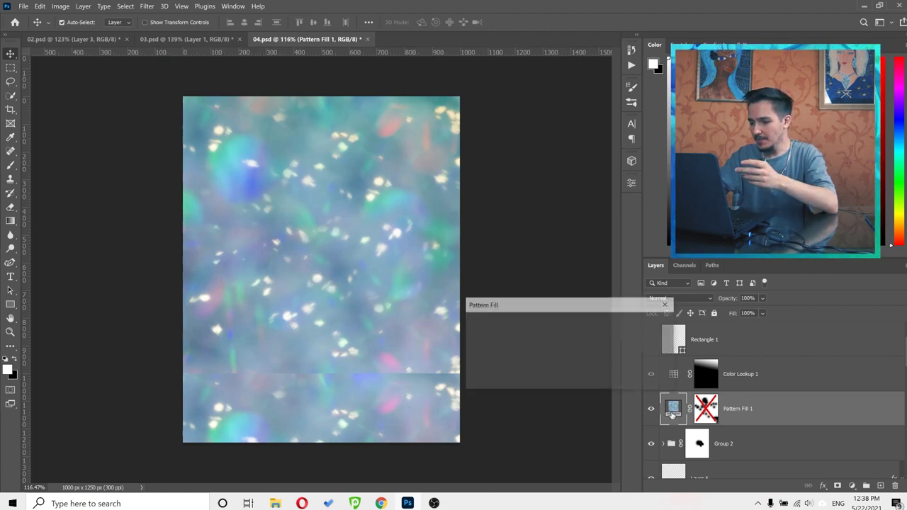
left_click_drag(595, 359, 583, 360)
left_click(653, 324)
key("ctrl+z")
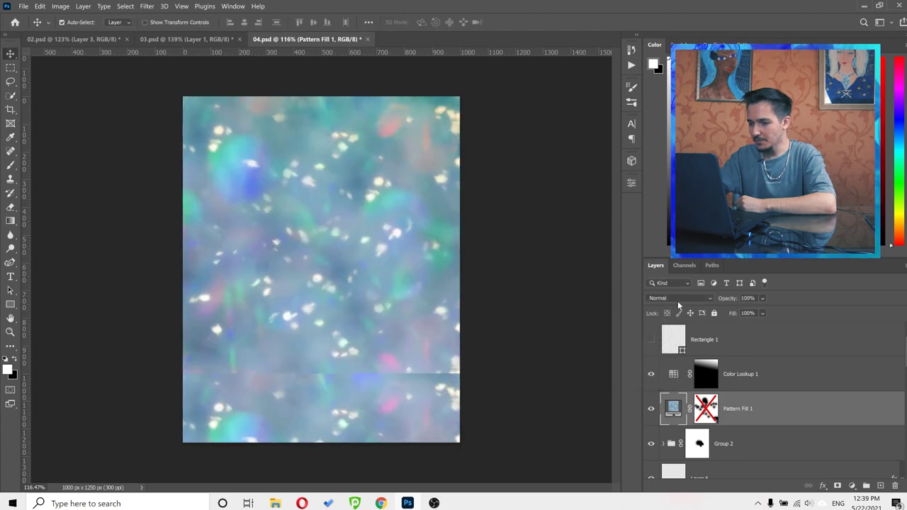
Set the Pattern Fill 1 layer's blend mode to Overlay with its layer mask enabled again.
key("ctrl+z")
key("shift+alt+o")
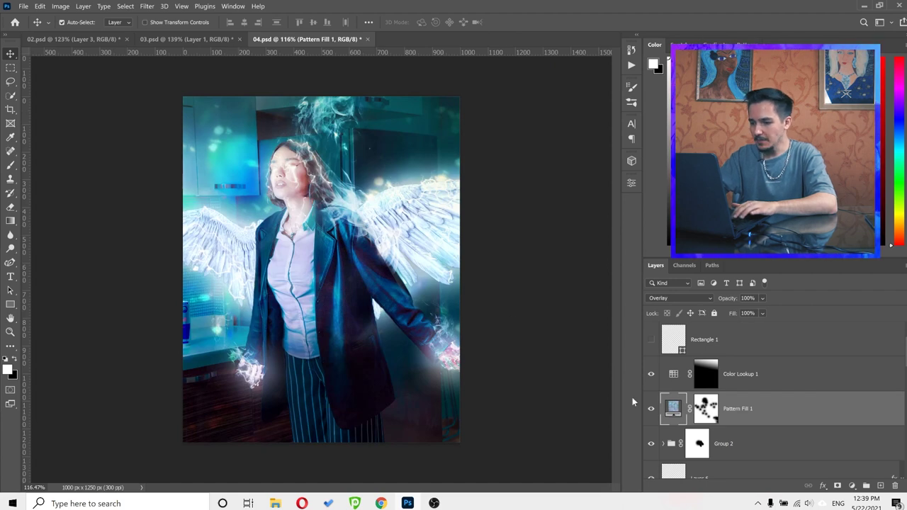
Try scaling the pattern of the Pattern Fill 1 layer to 23% and cancel the change.
double_click(667, 409)
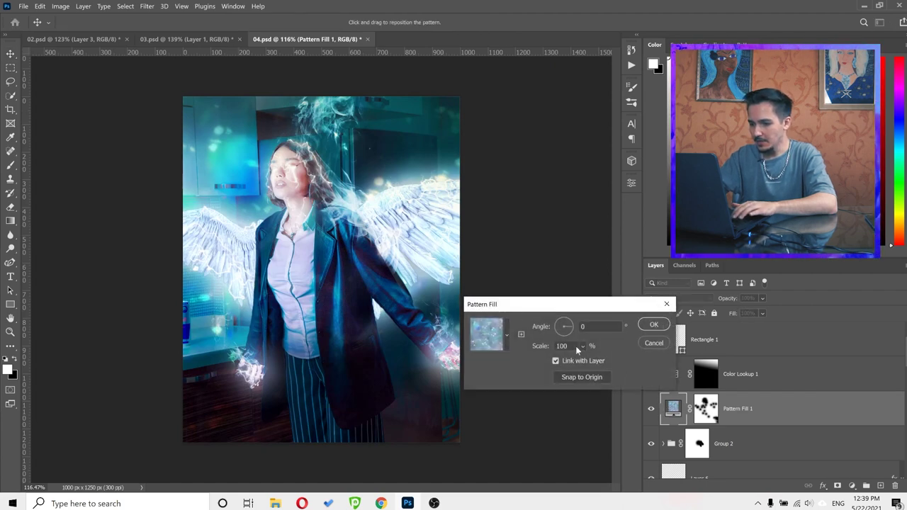
left_click_drag(593, 362, 586, 361)
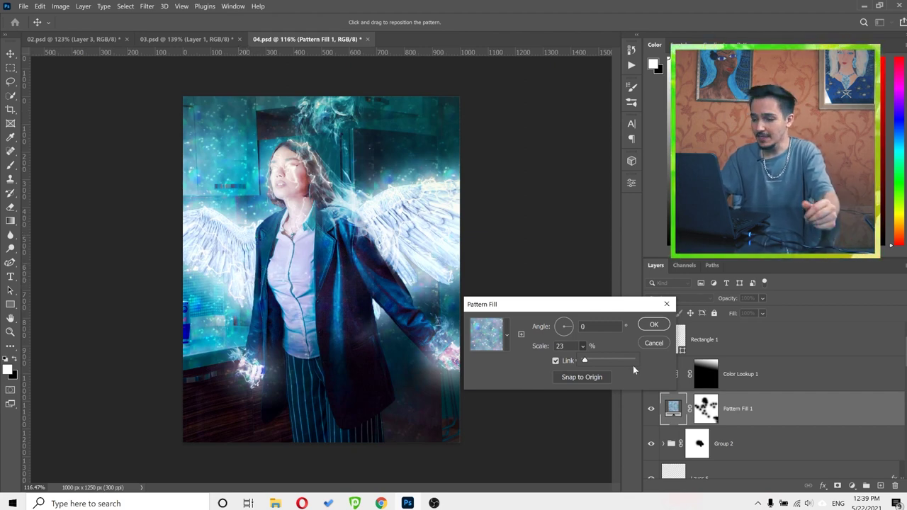
left_click(658, 344)
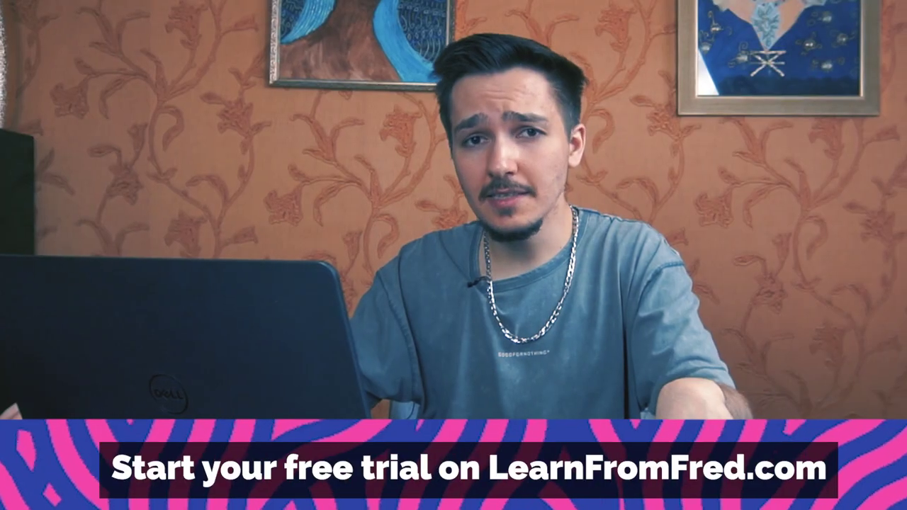